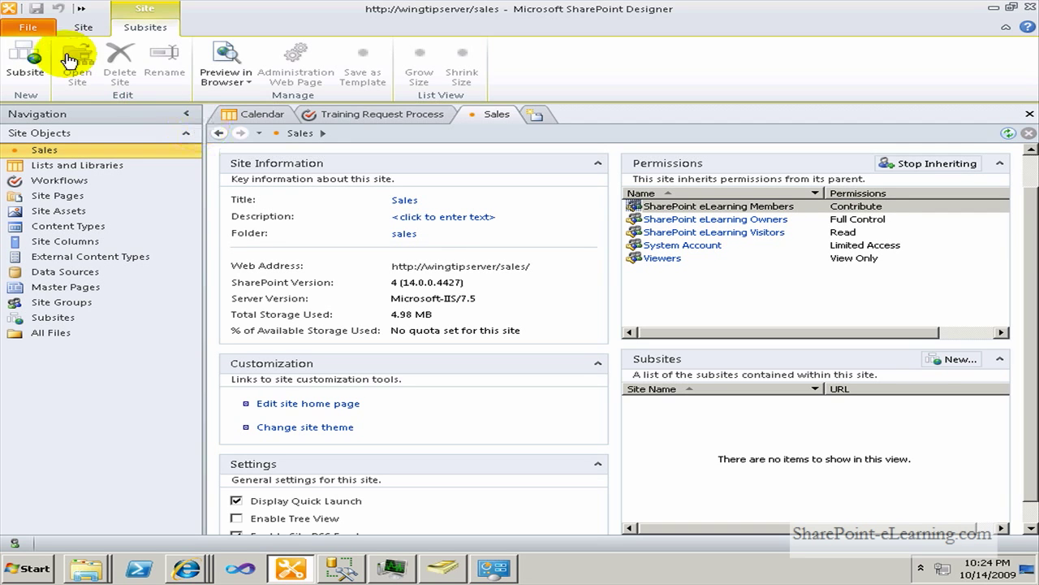
# Step: Leave the File backstage's add-item choices and return to the Sales site summary page
pyautogui.click(30, 28)
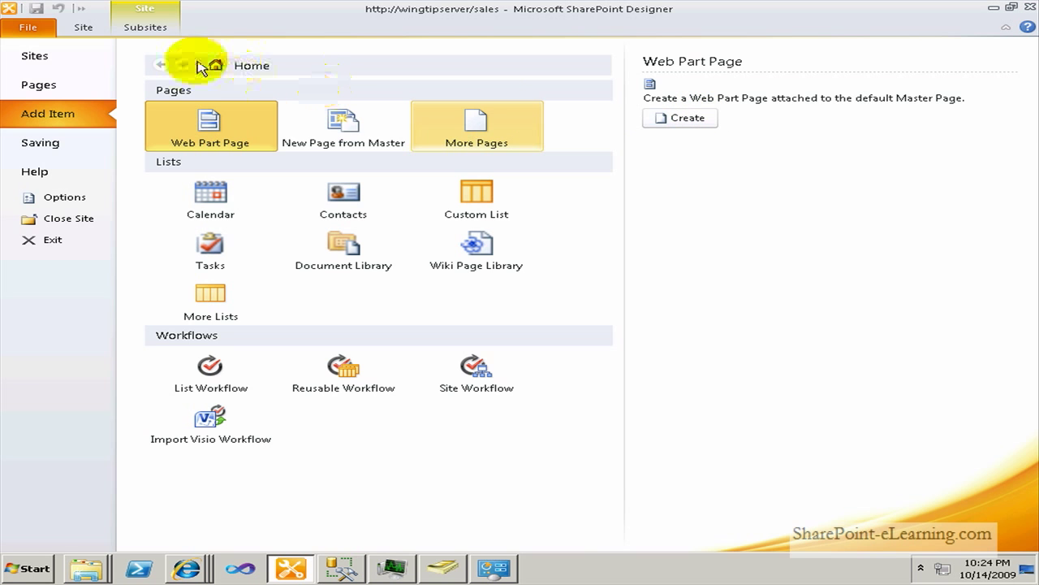
pyautogui.click(29, 29)
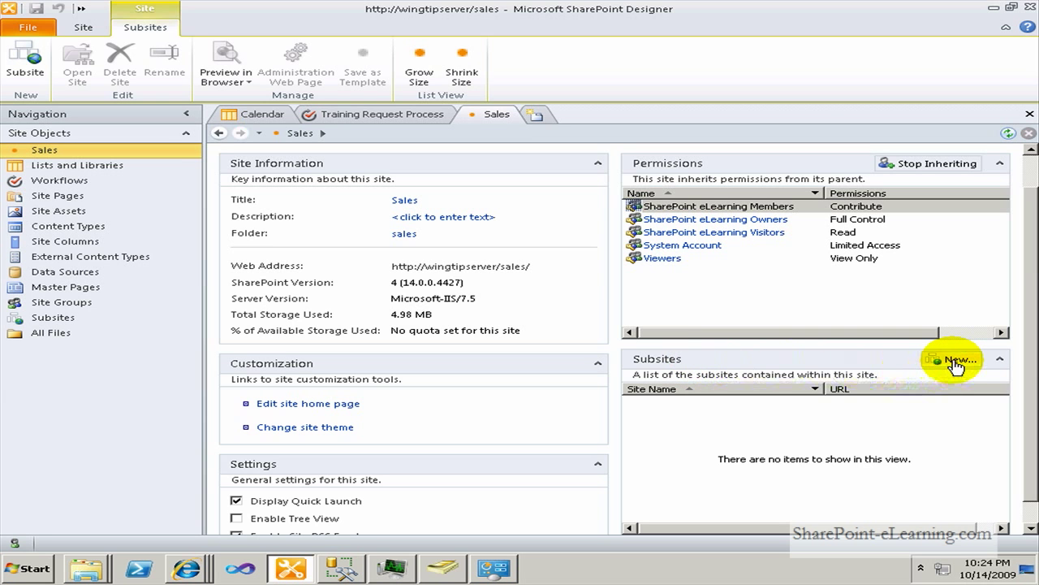
# Step: Add a new subsite at location LargeOrderSales using the Team Site template
pyautogui.click(952, 361)
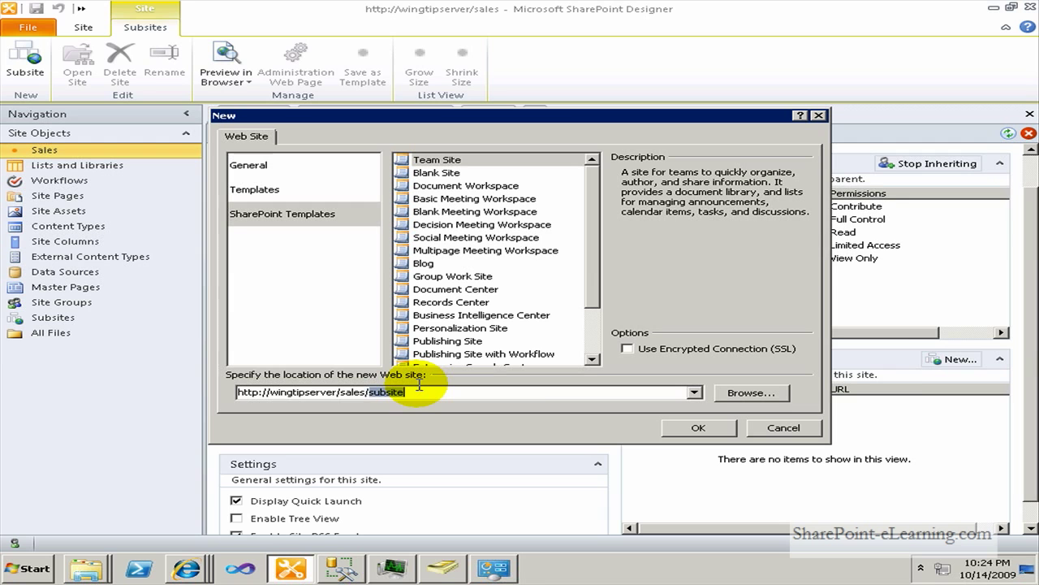
pyautogui.write('Large')
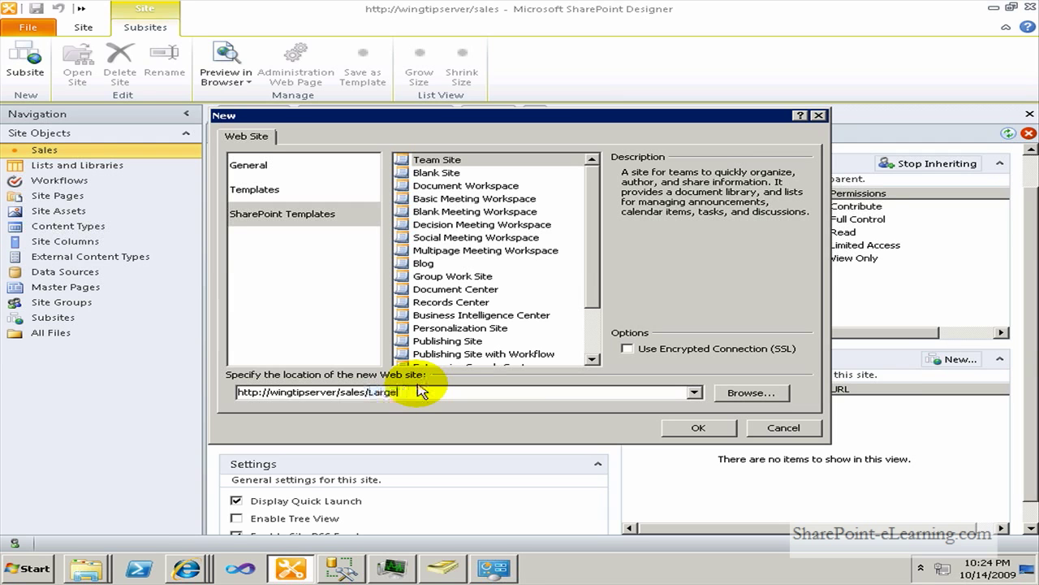
pyautogui.write('OrderSales')
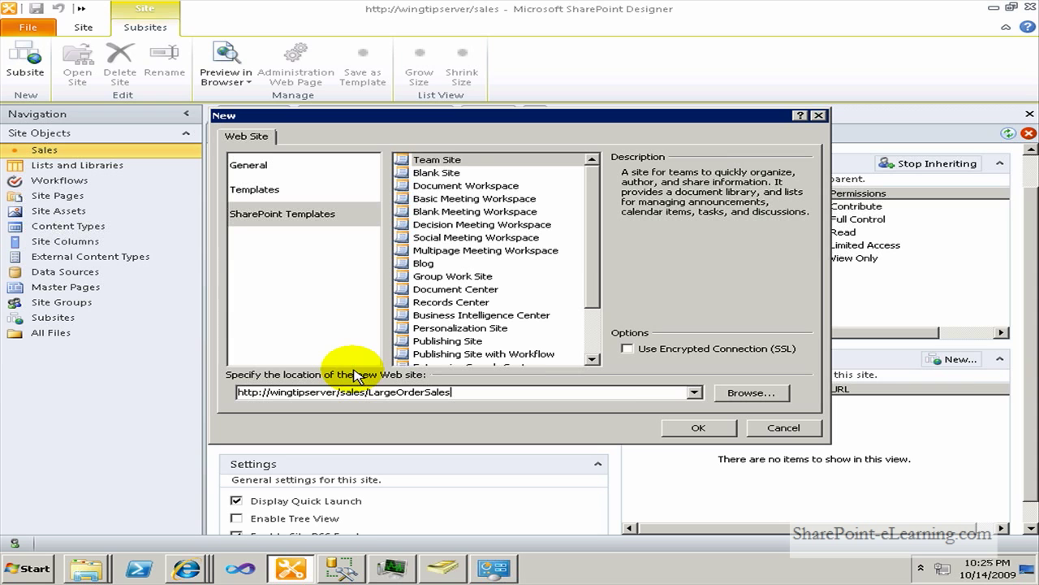
pyautogui.click(449, 159)
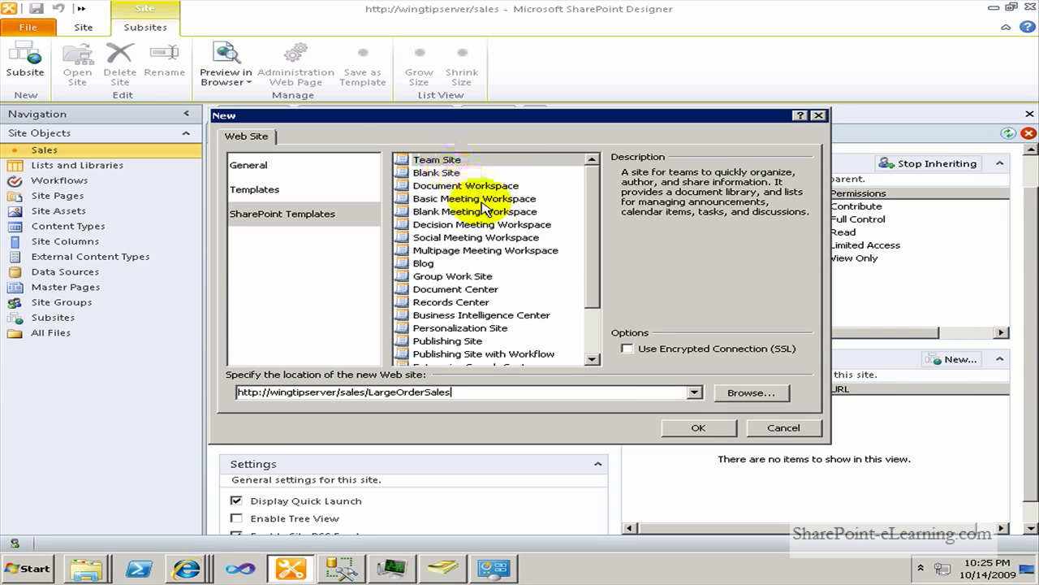
pyautogui.click(692, 428)
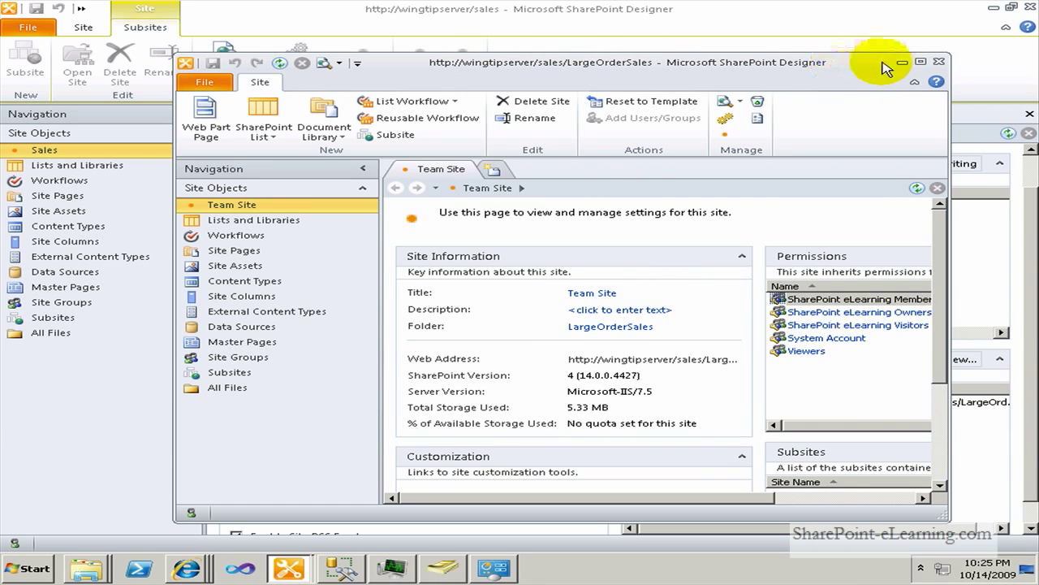
# Step: Maximize the LargeOrderSales window and display its Lists and Libraries page
pyautogui.click(921, 62)
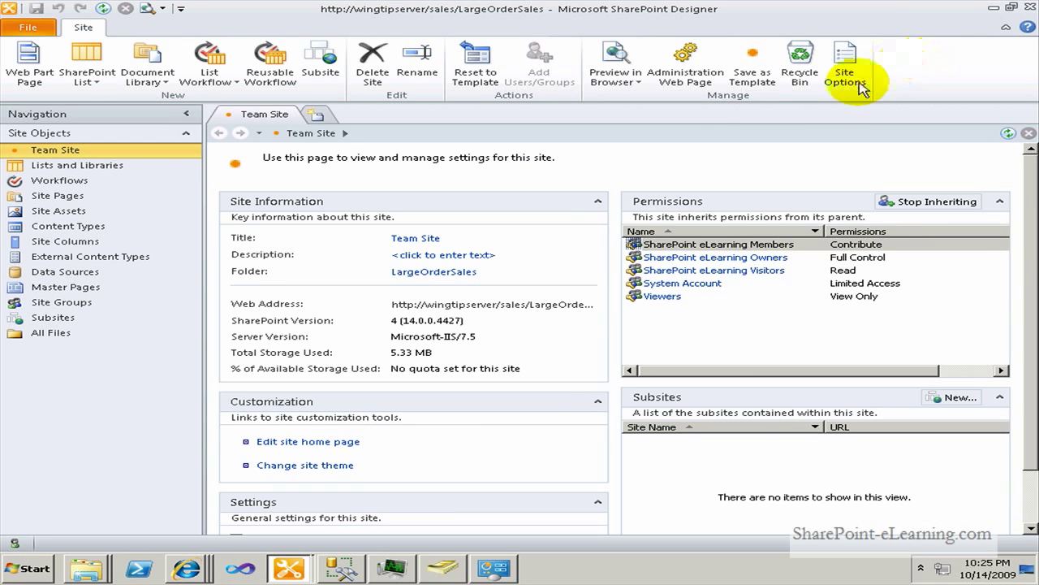
pyautogui.click(87, 167)
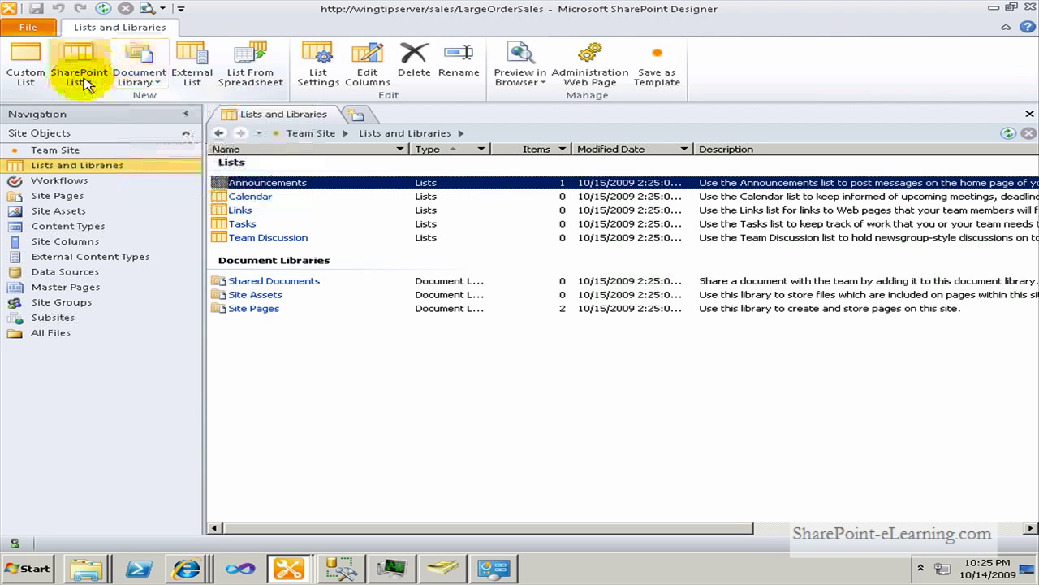
# Step: Create a new SharePoint Contacts list named 'Department Contacts' in LargeOrderSales
pyautogui.click(87, 87)
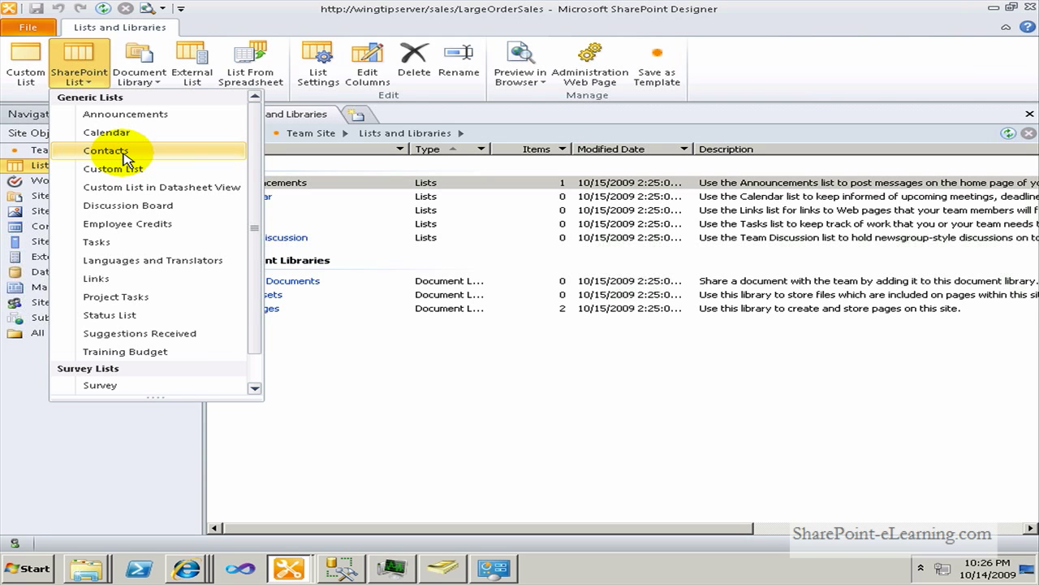
pyautogui.click(125, 154)
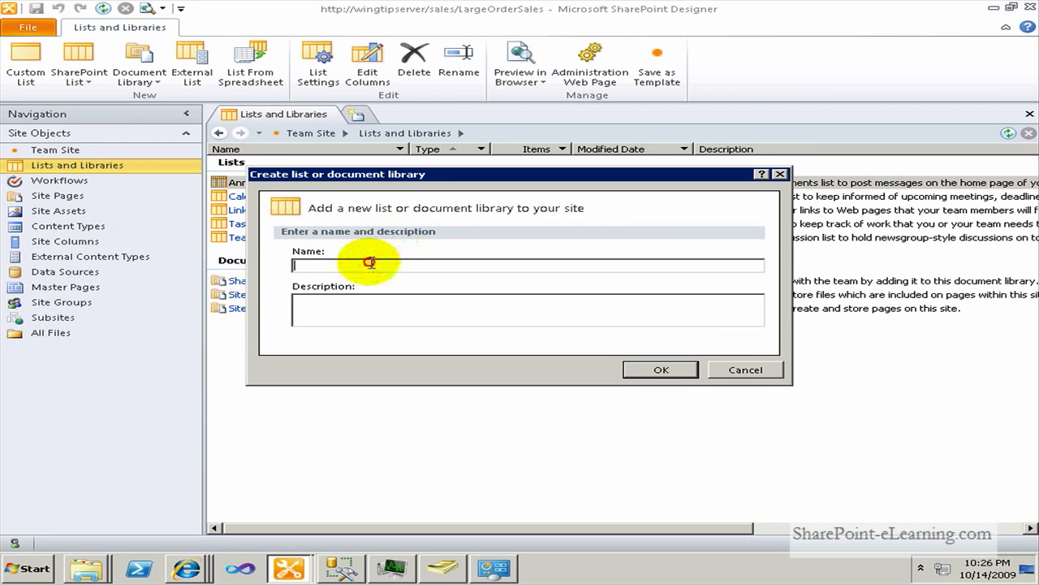
pyautogui.click(369, 262)
pyautogui.write('De')
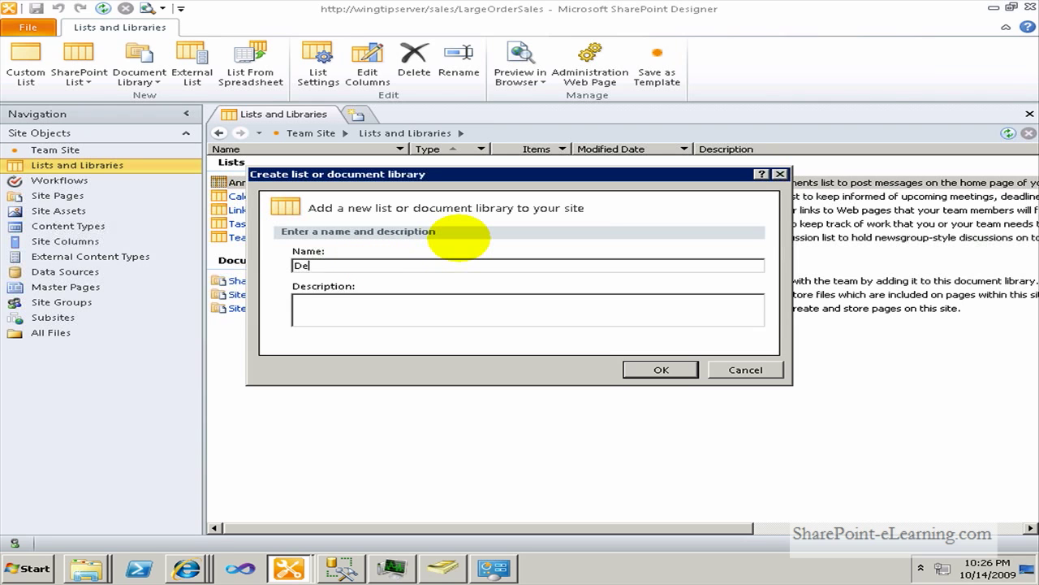
pyautogui.write('partment Contacts')
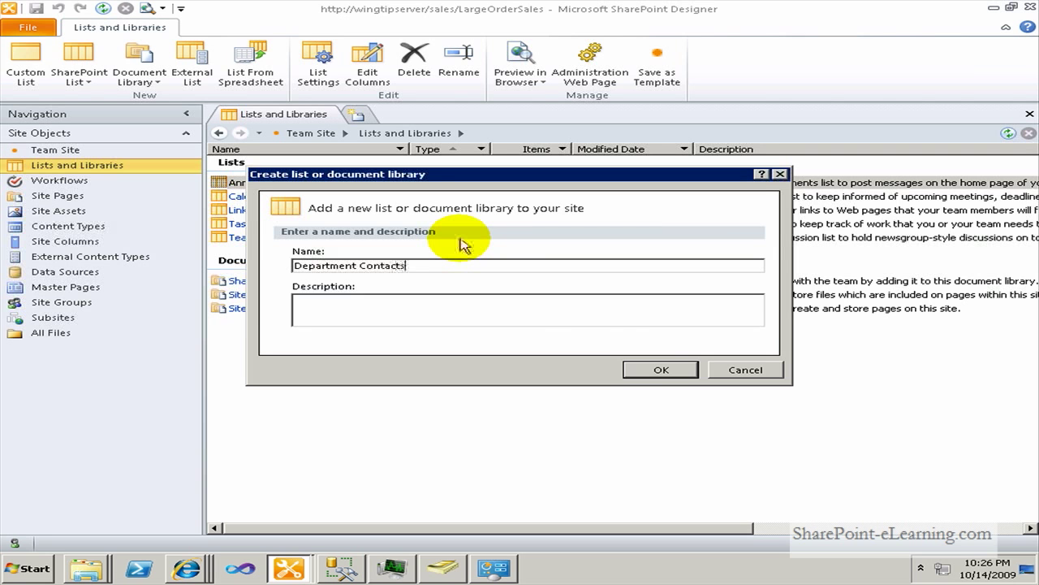
pyautogui.click(658, 372)
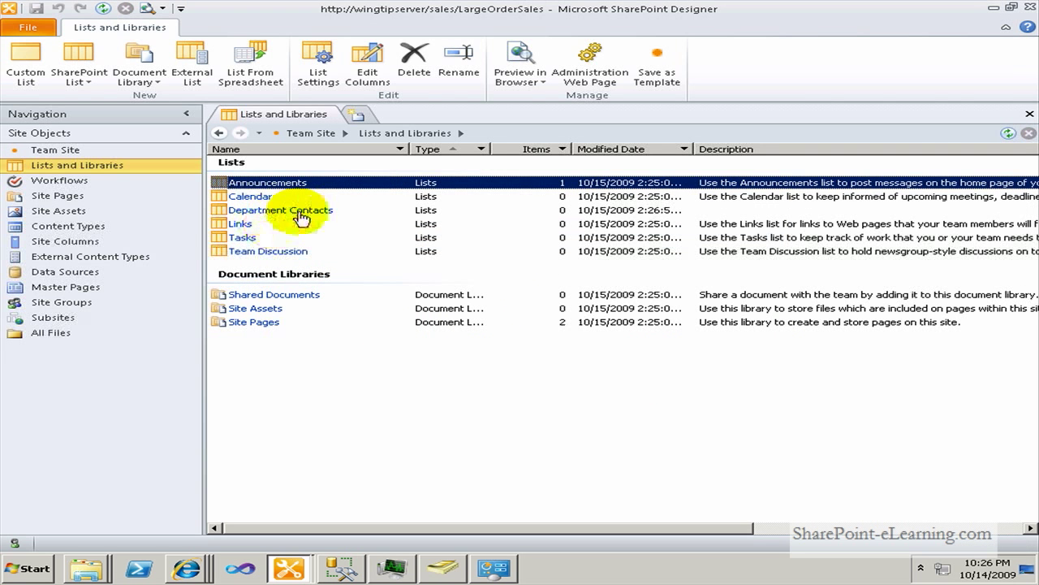
# Step: Open the Department Contacts list settings and launch its web address in Internet Explorer
pyautogui.click(302, 213)
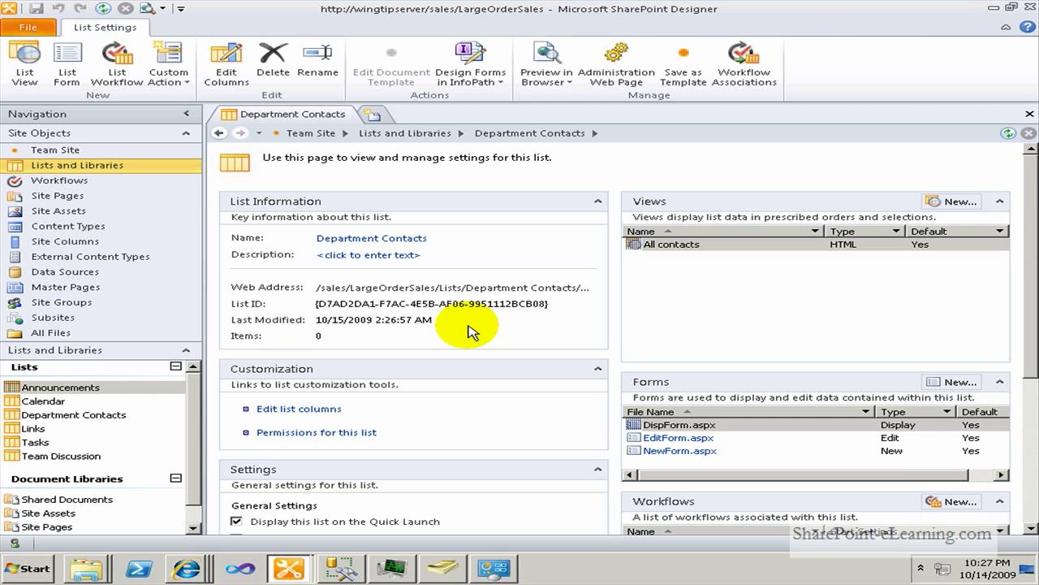
pyautogui.click(443, 289)
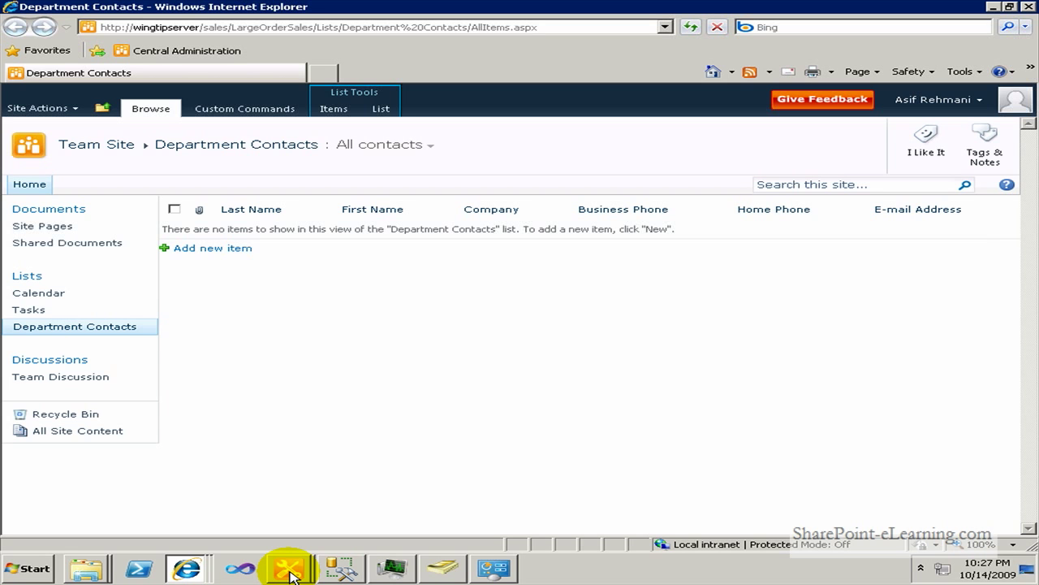
# Step: Let the empty Department Contacts list page finish loading, then return toward SharePoint Designer
pyautogui.click(290, 573)
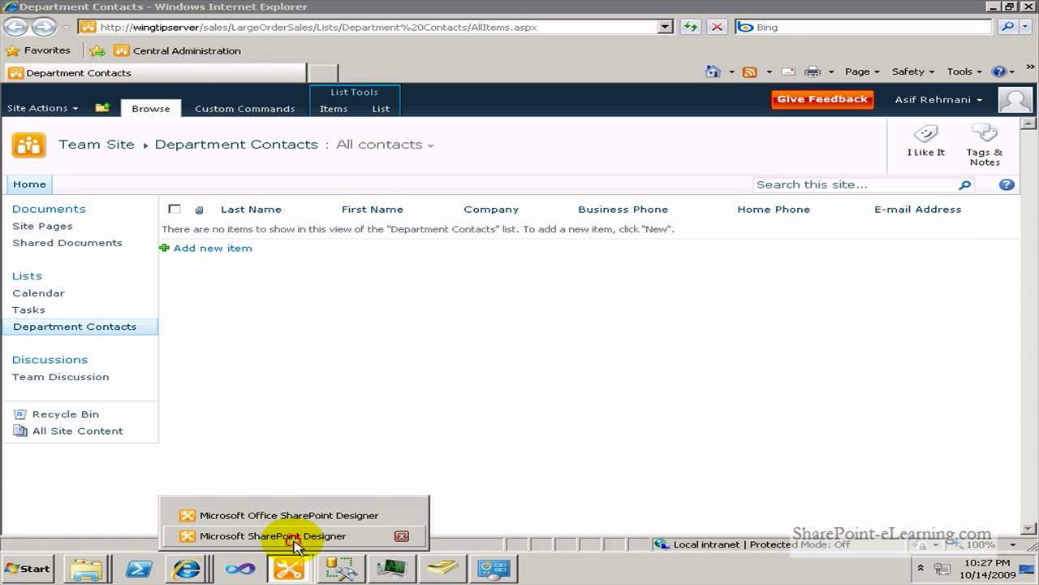
# Step: Delete the Company column from the Department Contacts list and save the change
pyautogui.click(294, 537)
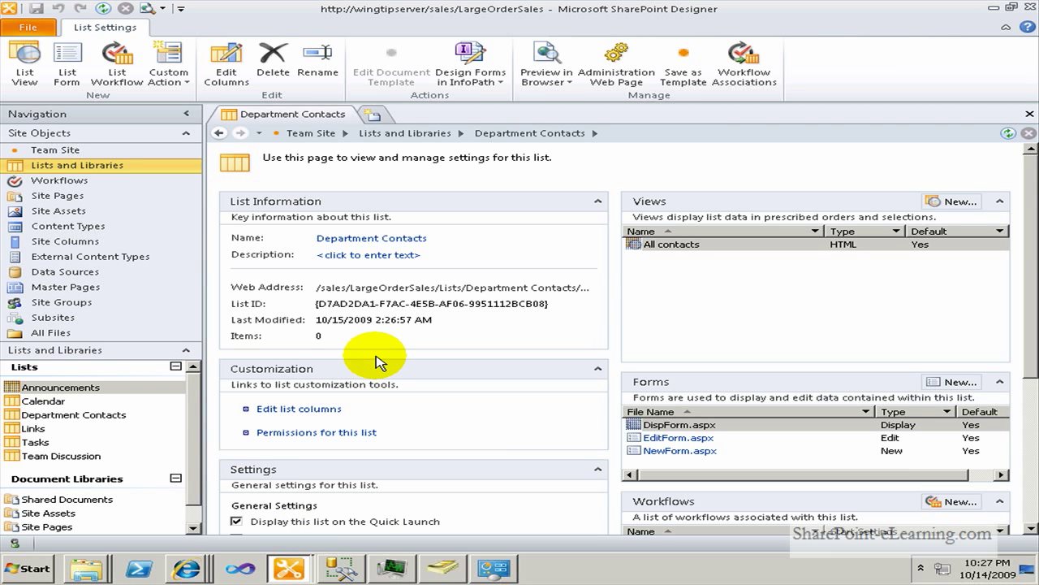
pyautogui.click(299, 410)
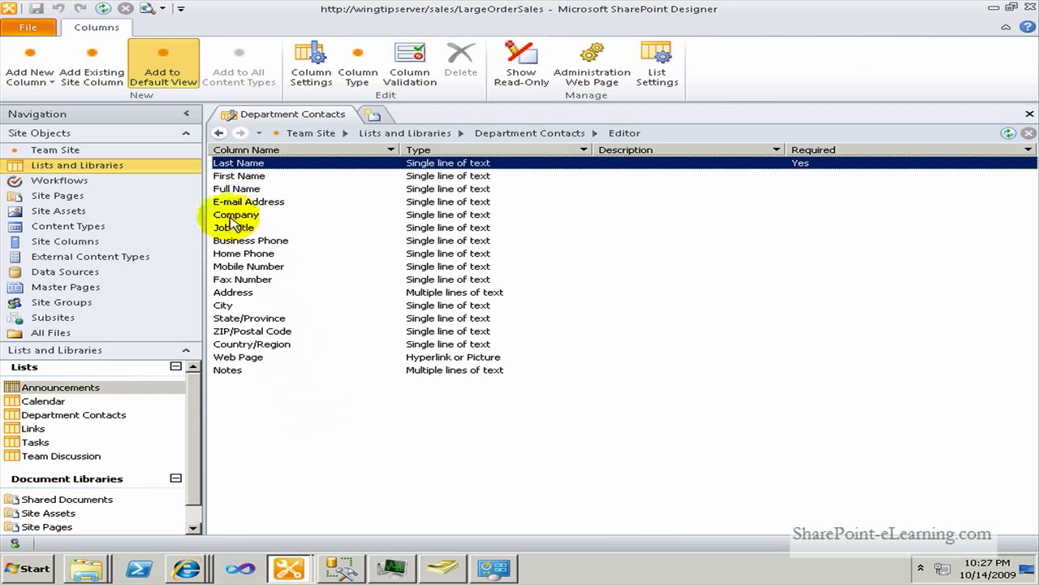
pyautogui.click(248, 216)
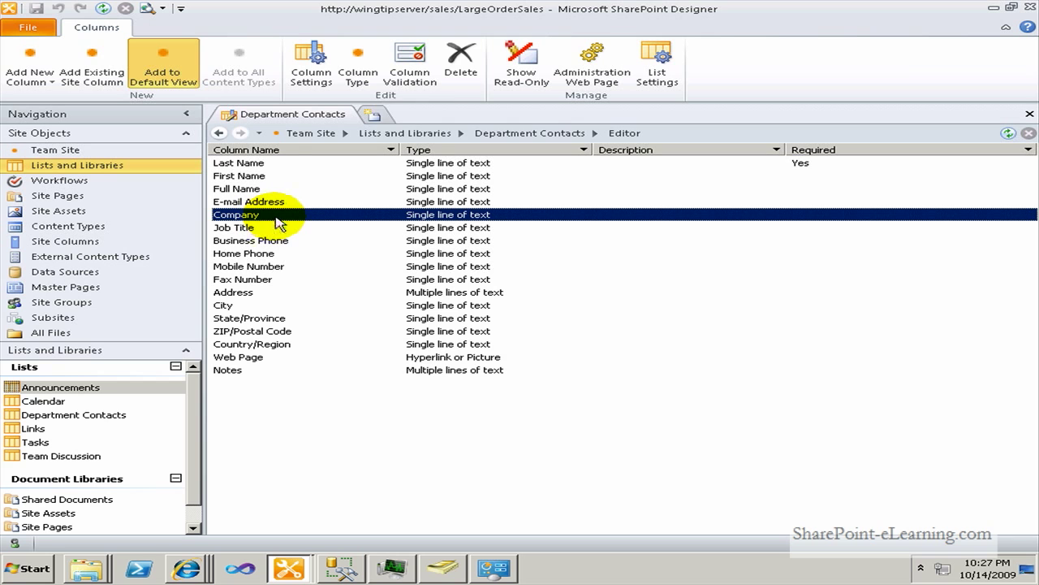
pyautogui.click(460, 71)
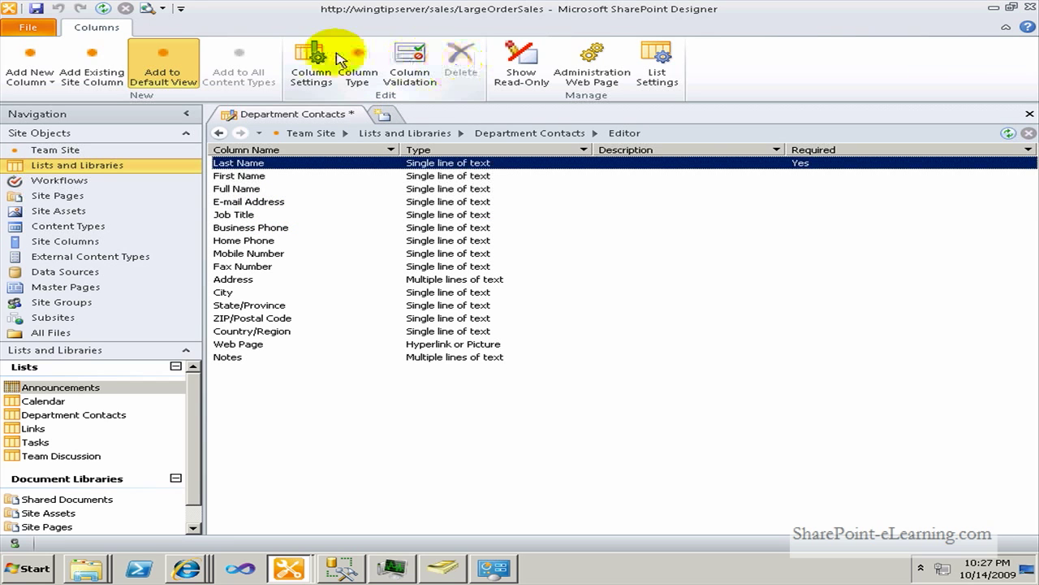
pyautogui.click(36, 10)
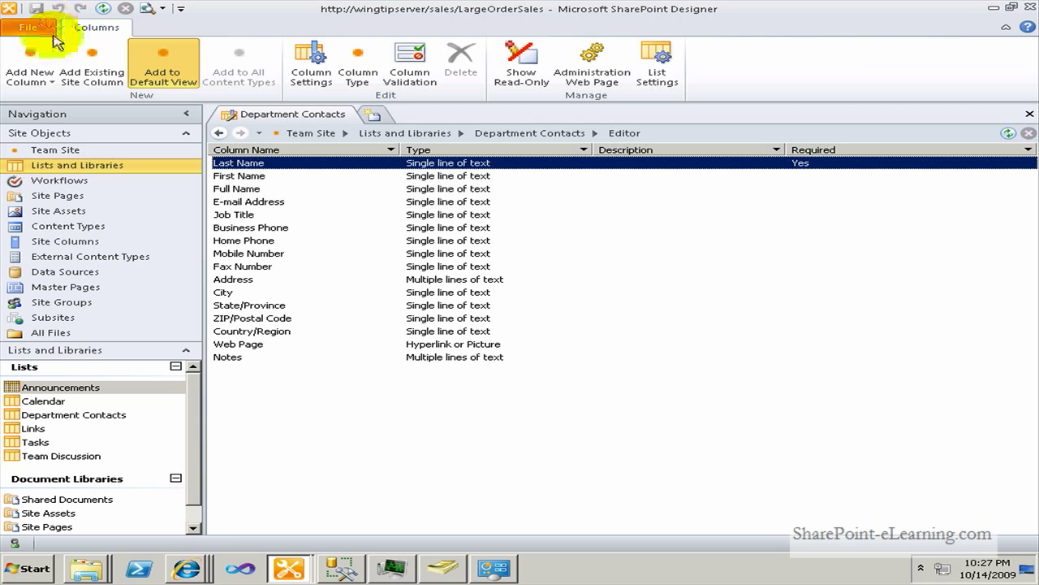
pyautogui.click(203, 570)
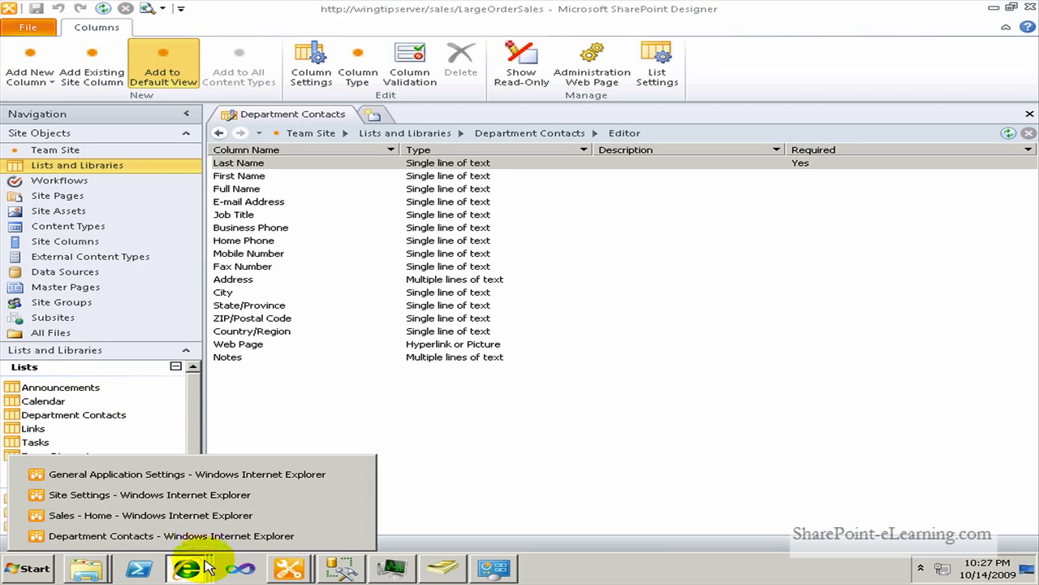
# Step: Refresh the Department Contacts page in Internet Explorer to confirm the Company column is gone
pyautogui.click(213, 538)
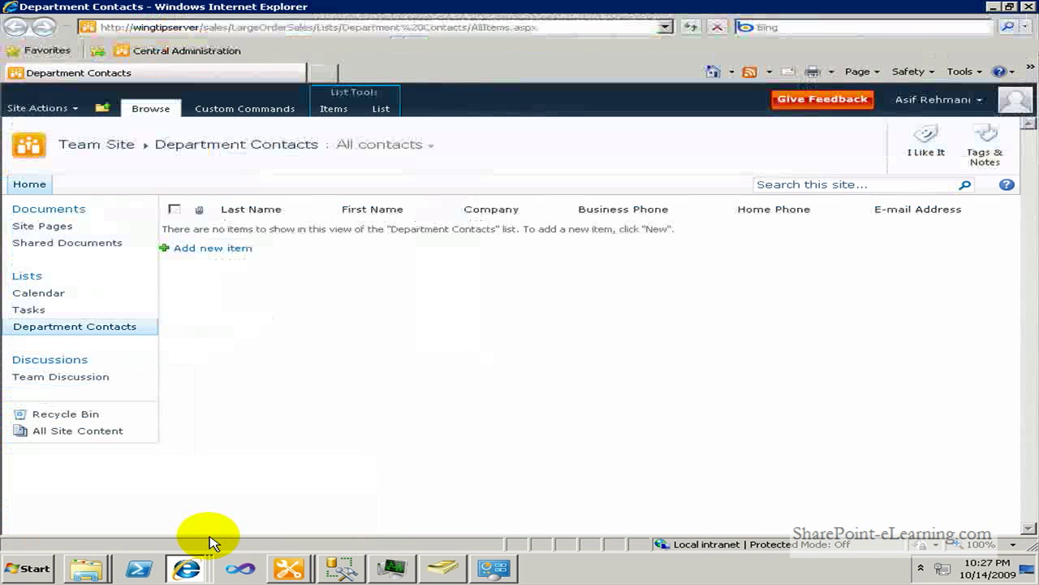
pyautogui.click(690, 28)
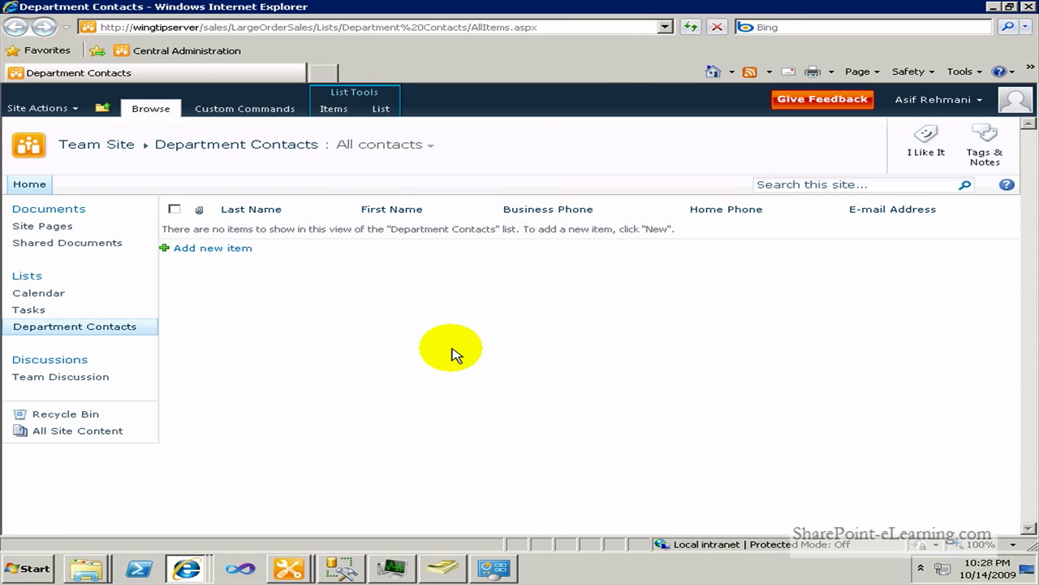
pyautogui.click(293, 562)
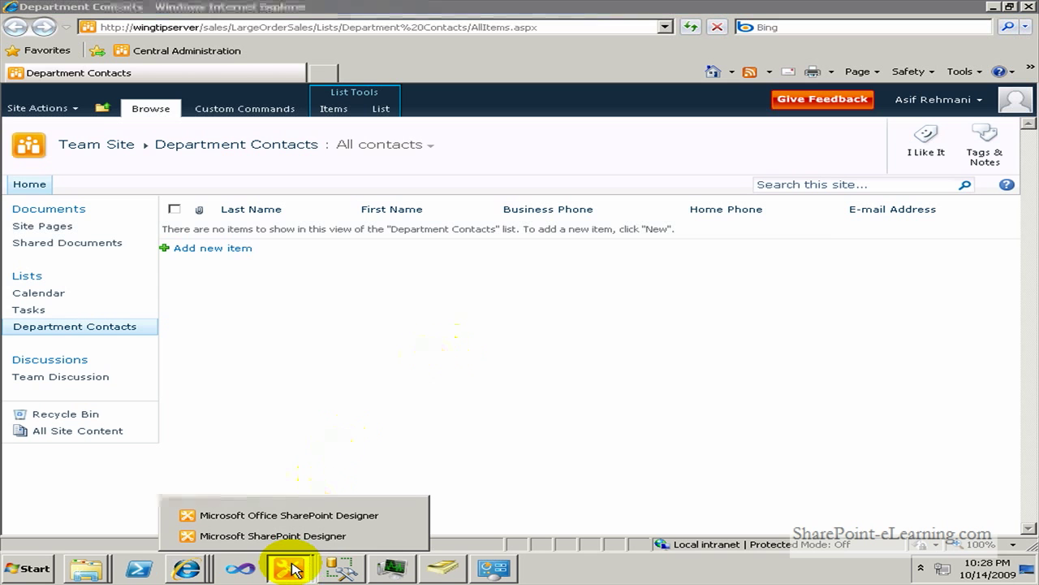
# Step: In Site Pages, create a web part page named TeamResources.aspx and open its file settings
pyautogui.click(299, 536)
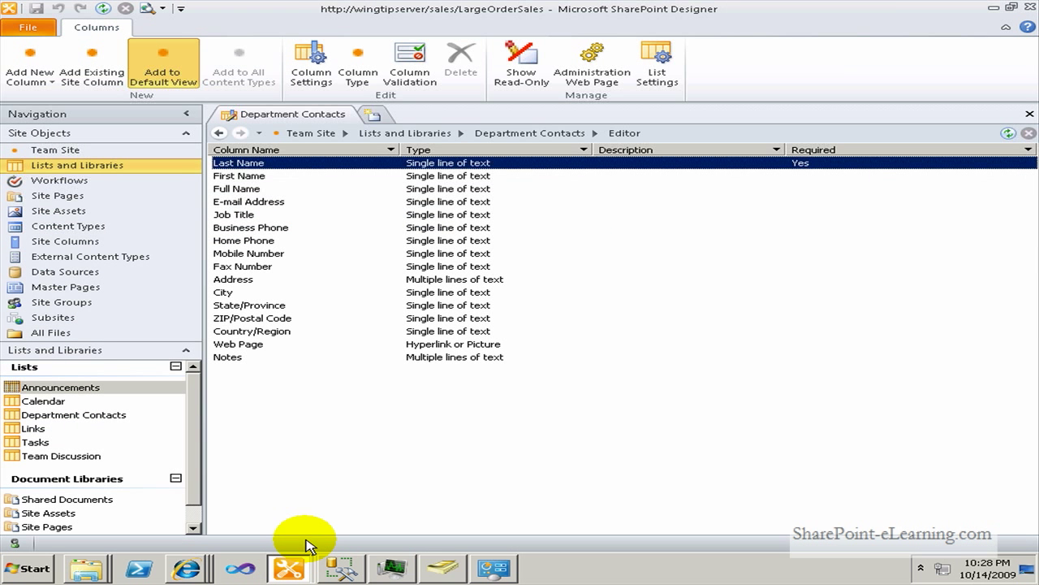
pyautogui.click(58, 198)
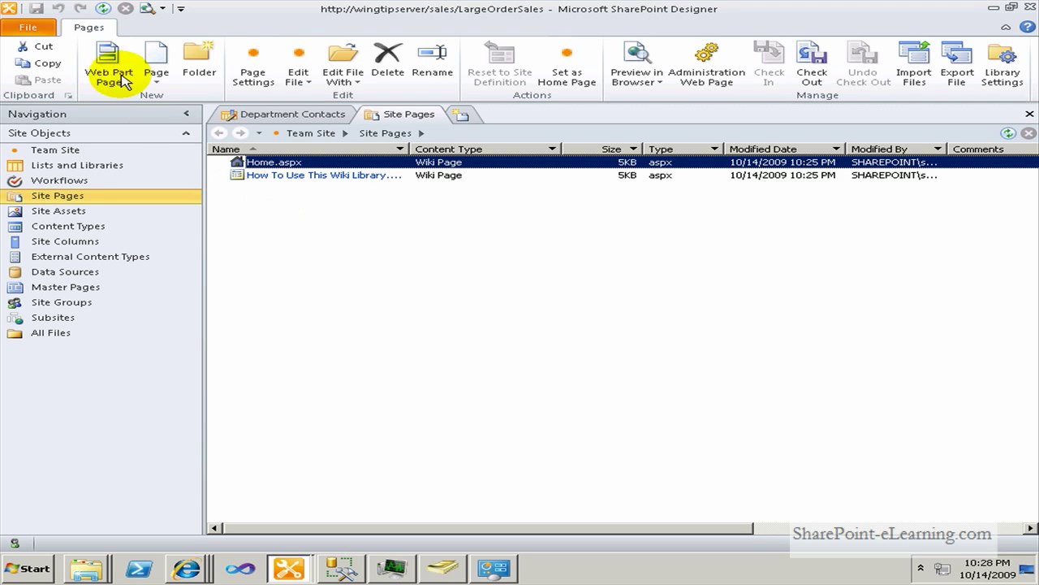
pyautogui.click(110, 73)
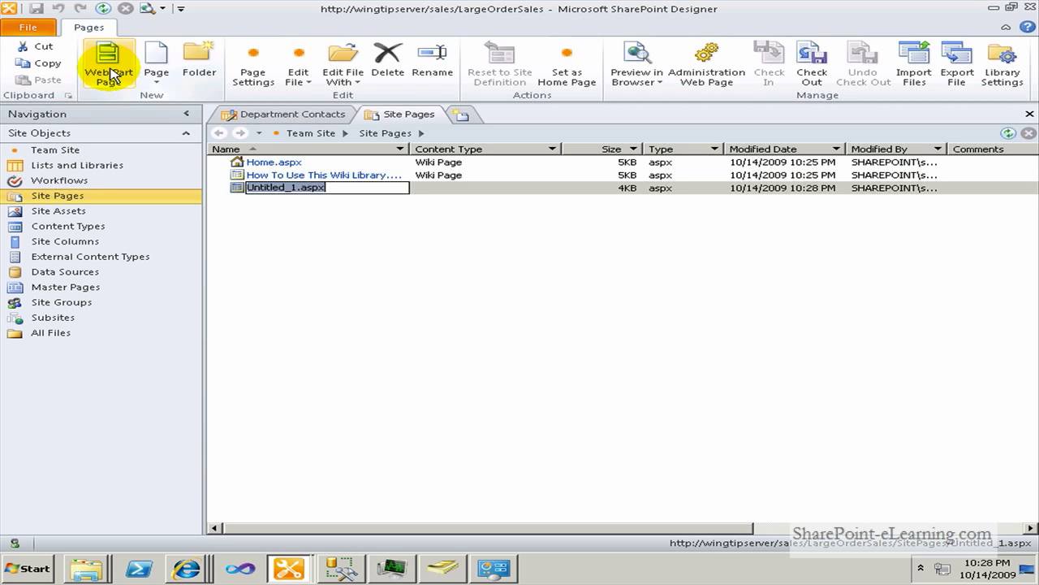
pyautogui.write('TeamRe')
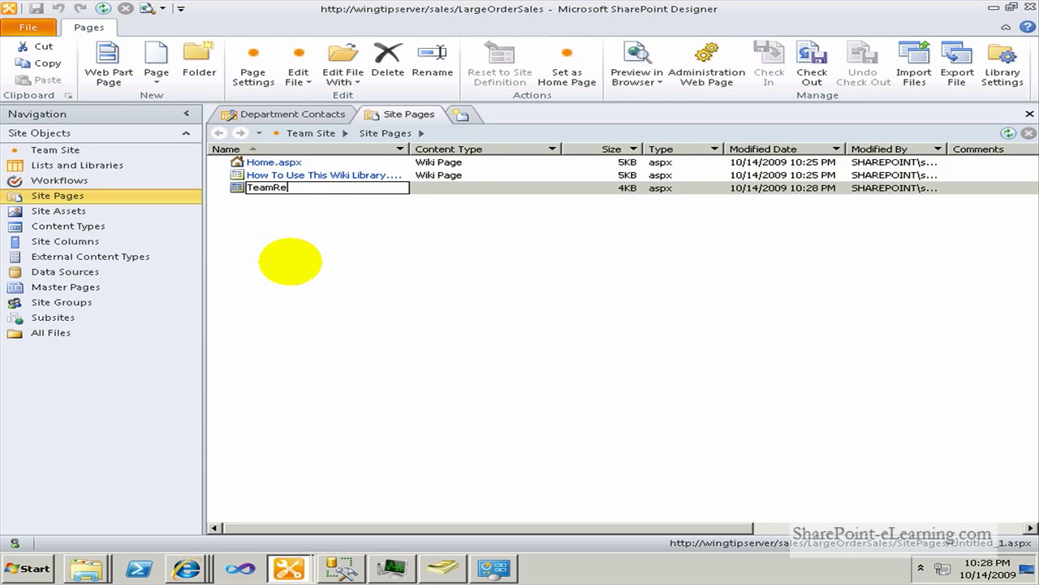
pyautogui.write('sources.aspx')
pyautogui.press('Return')
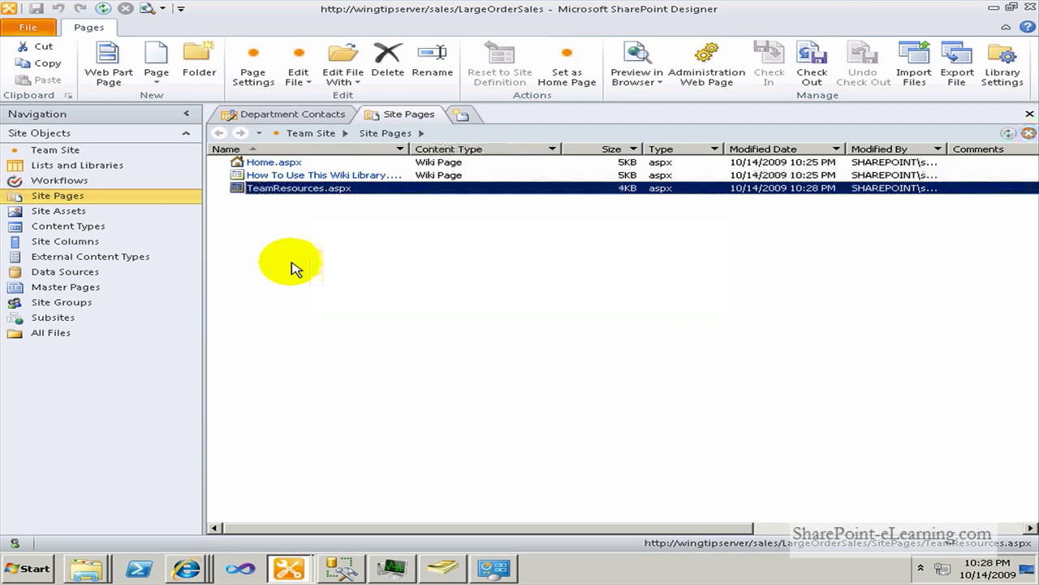
pyautogui.click(307, 189)
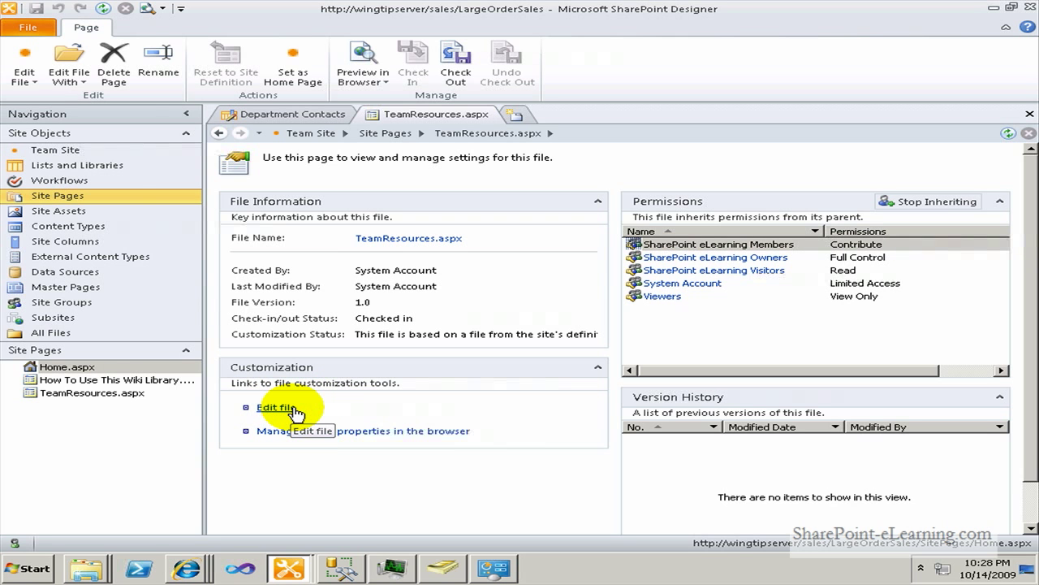
# Step: Open TeamResources.aspx in the page editor in advanced mode
pyautogui.click(24, 79)
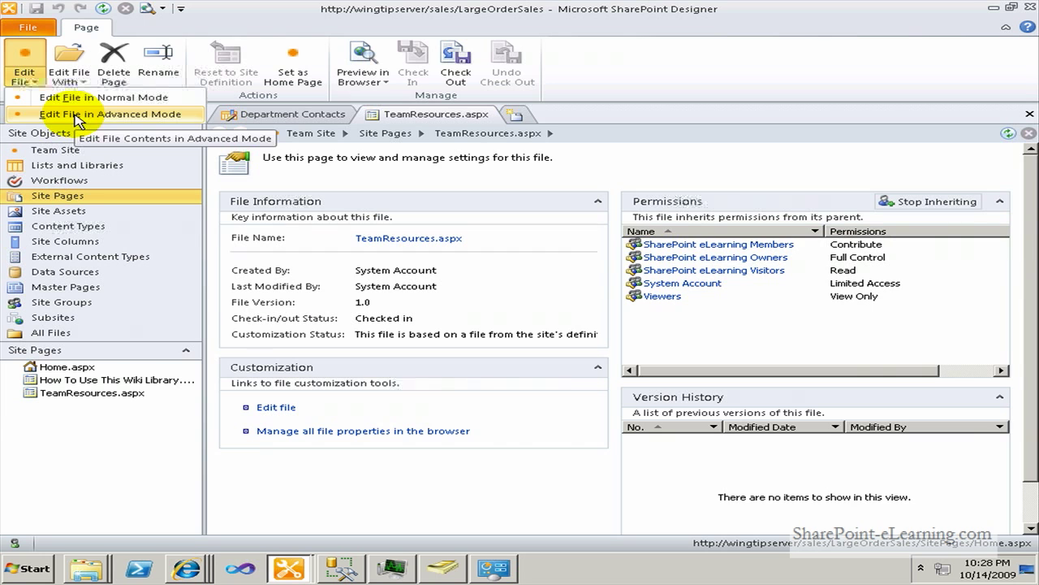
pyautogui.click(81, 99)
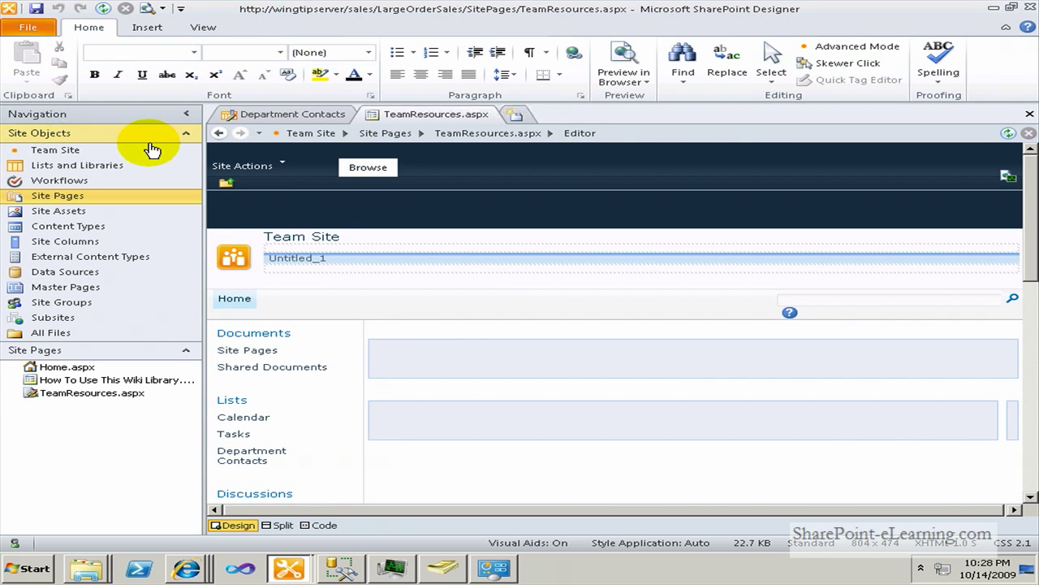
# Step: Place the insertion point inside TeamResources.aspx's empty Header zone in Design view and bring up Insert options
pyautogui.click(489, 362)
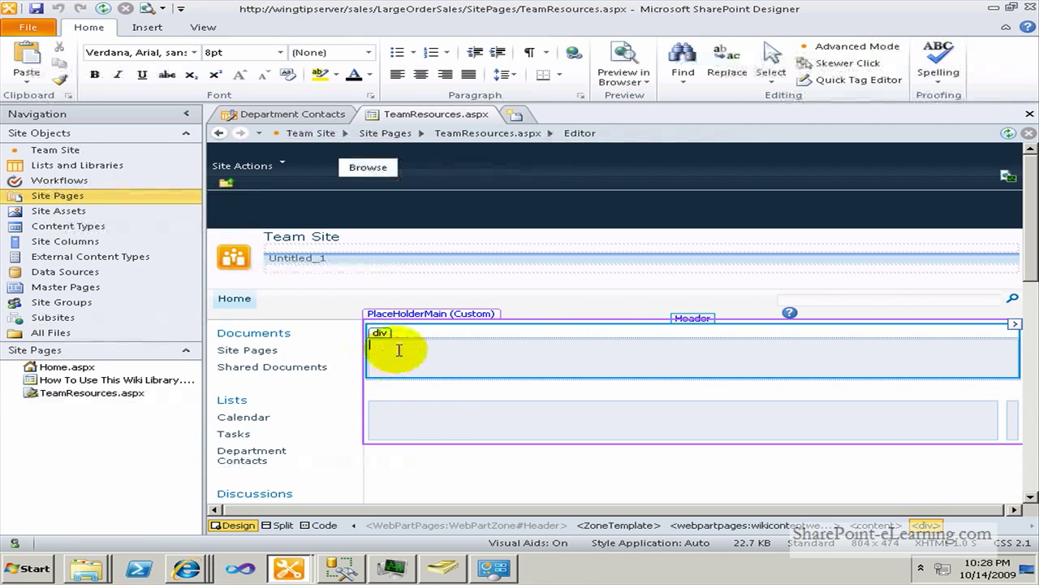
pyautogui.click(428, 416)
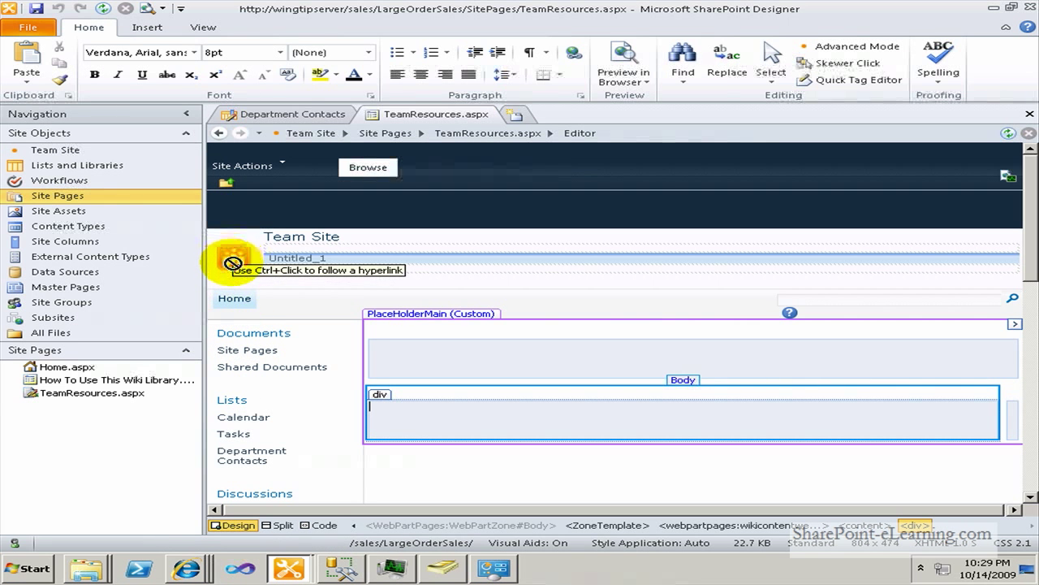
pyautogui.click(412, 355)
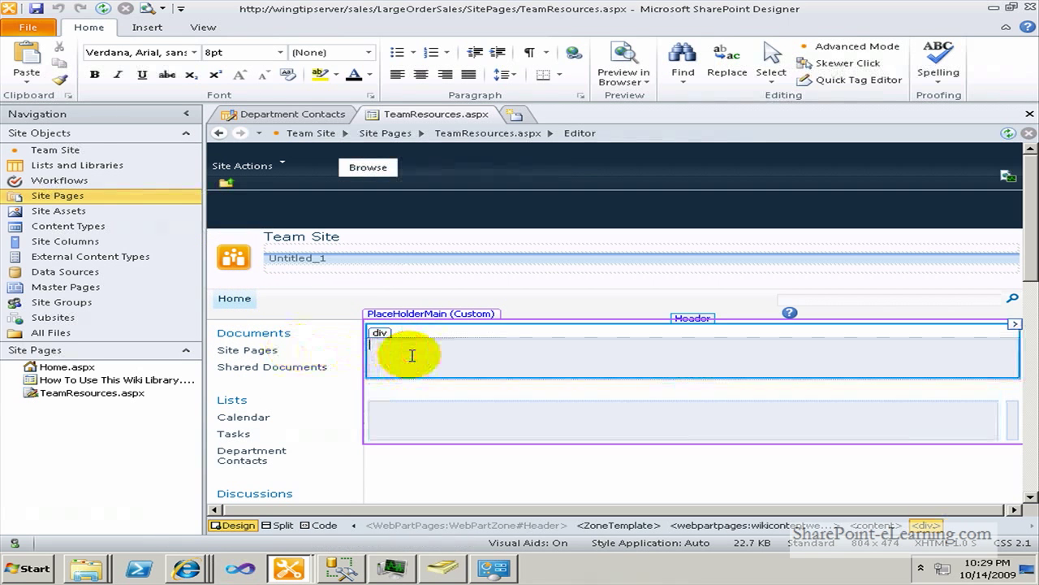
pyautogui.click(147, 34)
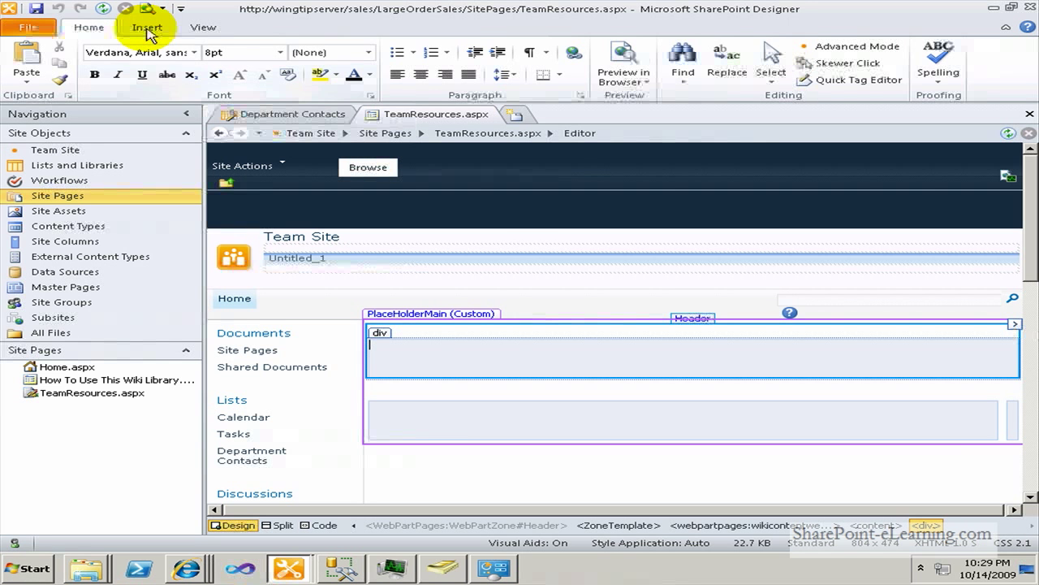
pyautogui.click(147, 31)
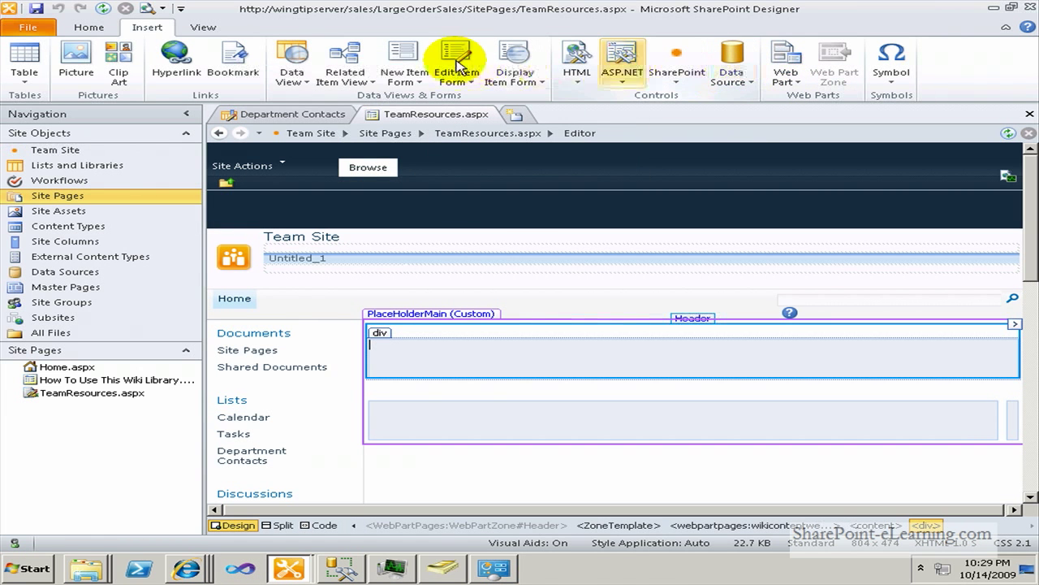
# Step: Drop a Department Contacts data view into the Header zone and save TeamResources.aspx
pyautogui.click(301, 82)
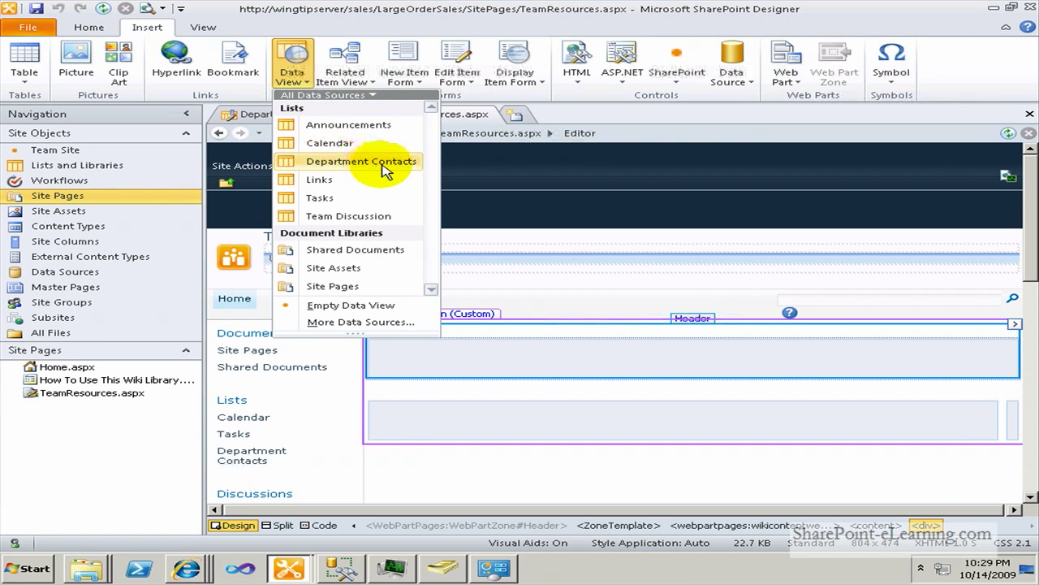
pyautogui.moveTo(385, 166); pyautogui.dragTo(384, 166)
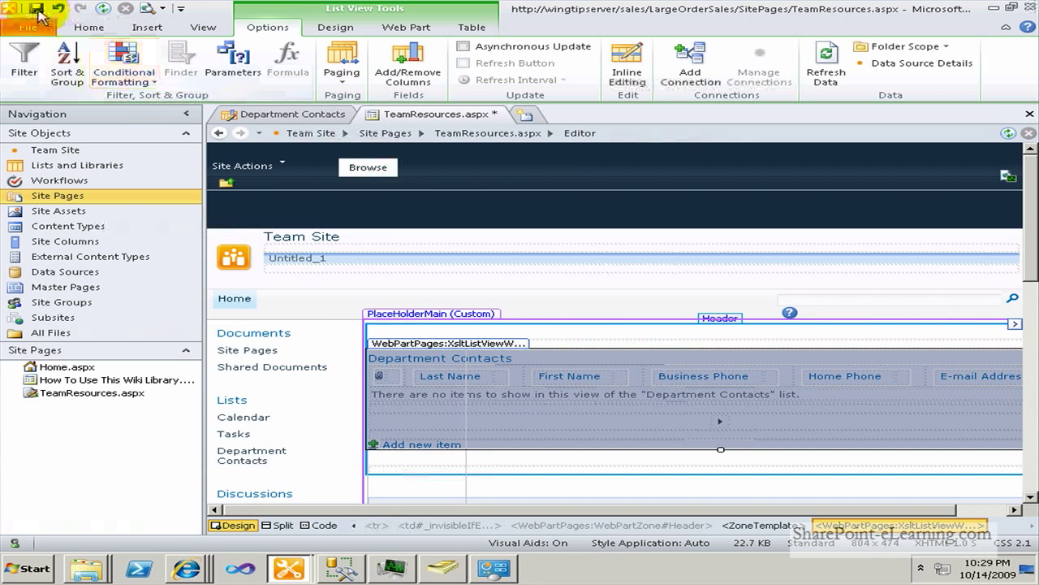
pyautogui.click(36, 10)
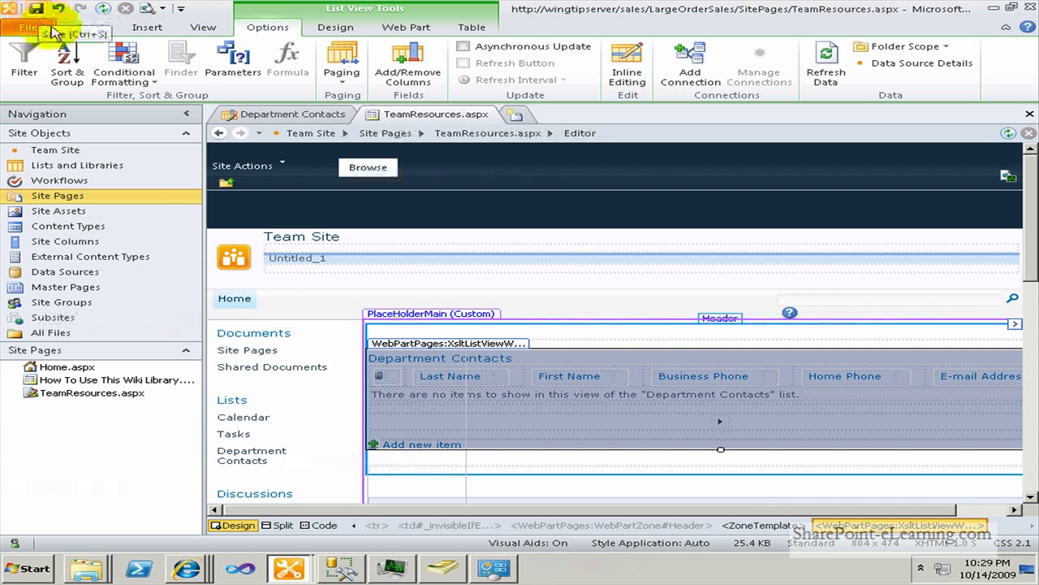
# Step: In the browser, add a sample contact with last and first name, then open TeamResources from Site Pages
pyautogui.click(195, 567)
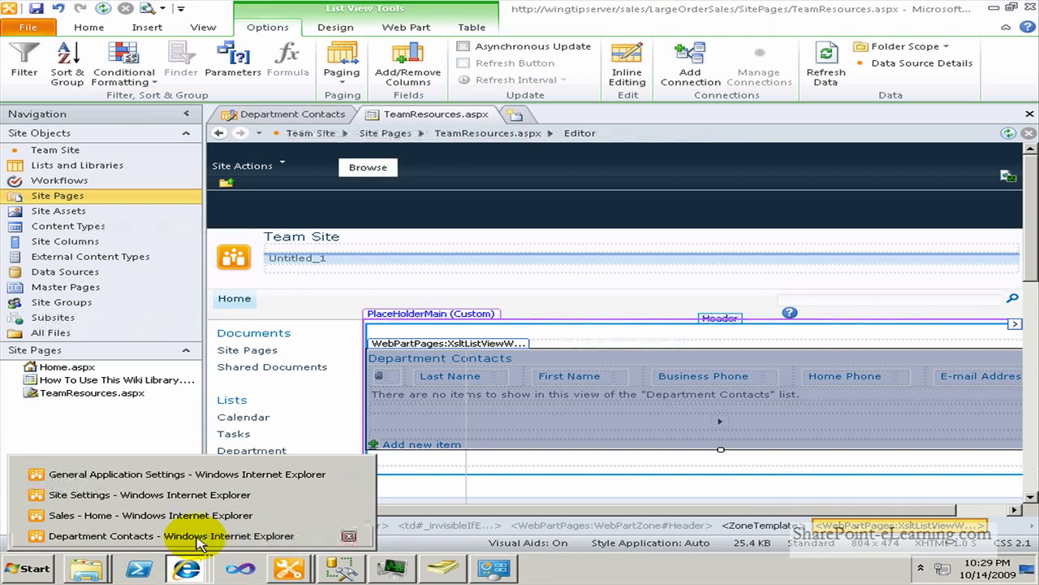
pyautogui.click(199, 538)
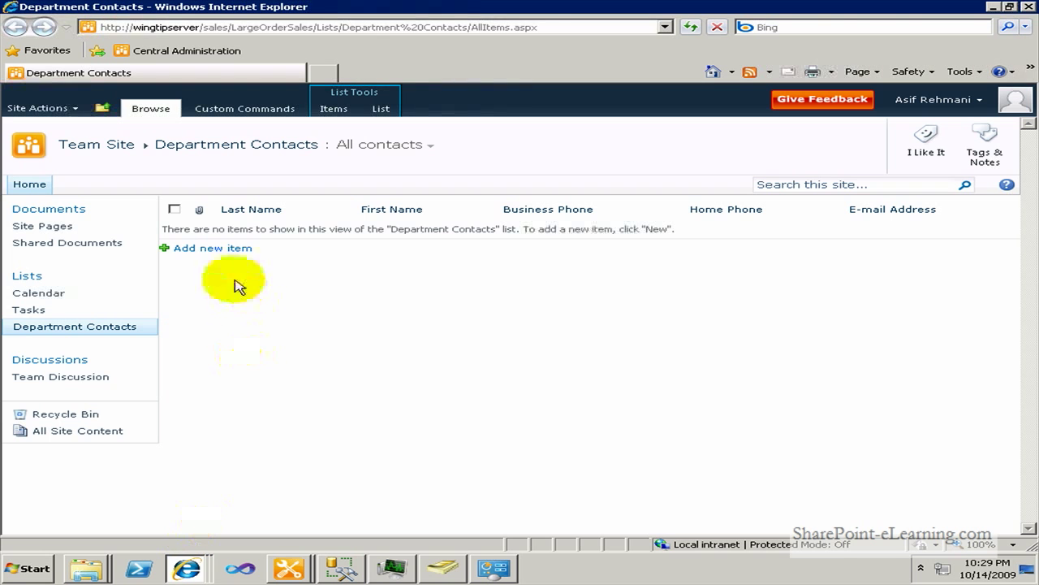
pyautogui.click(227, 251)
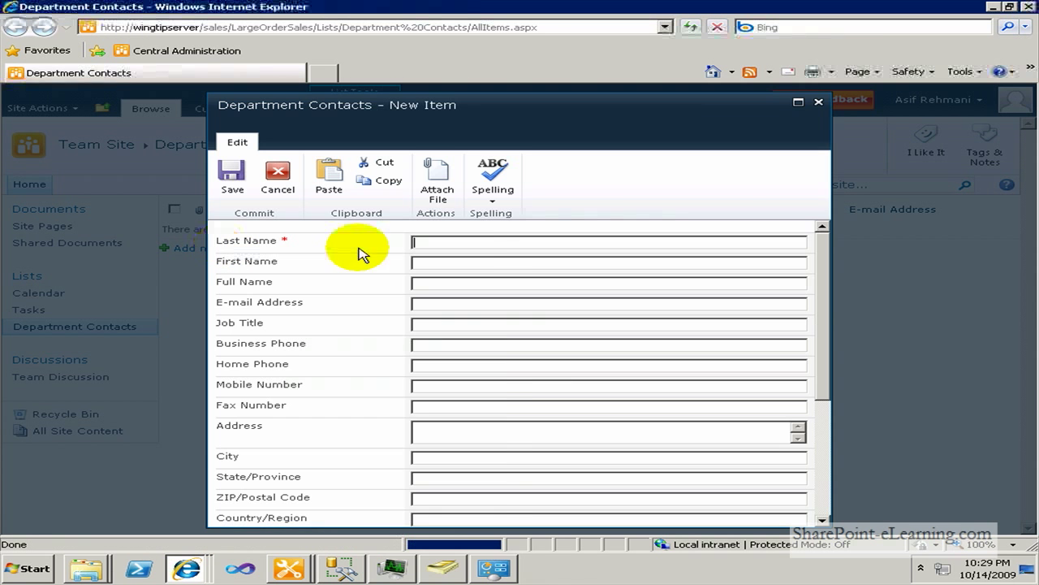
pyautogui.write('R')
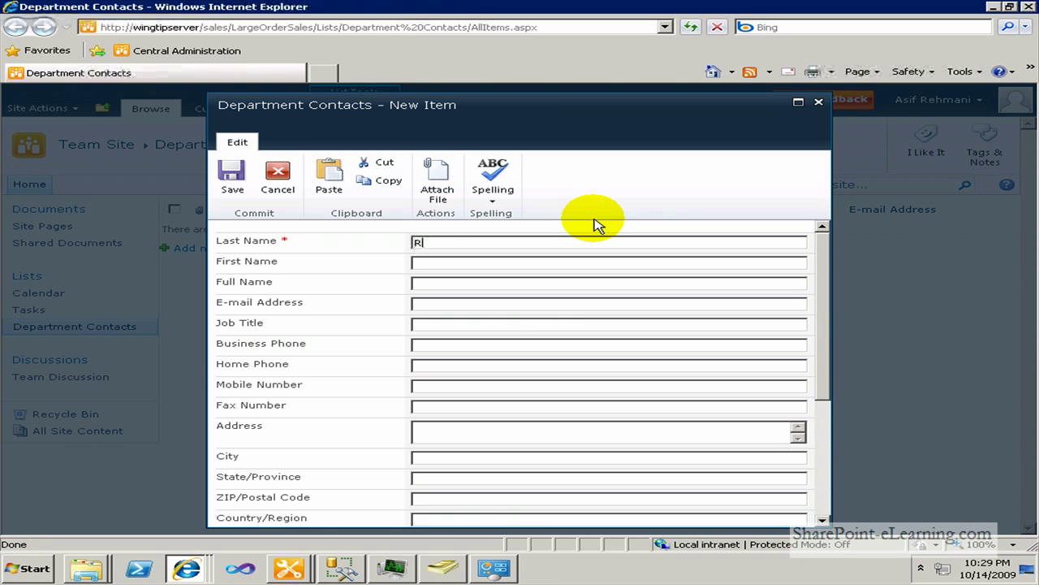
pyautogui.write('ehmani')
pyautogui.press('Tab')
pyautogui.write('Asif')
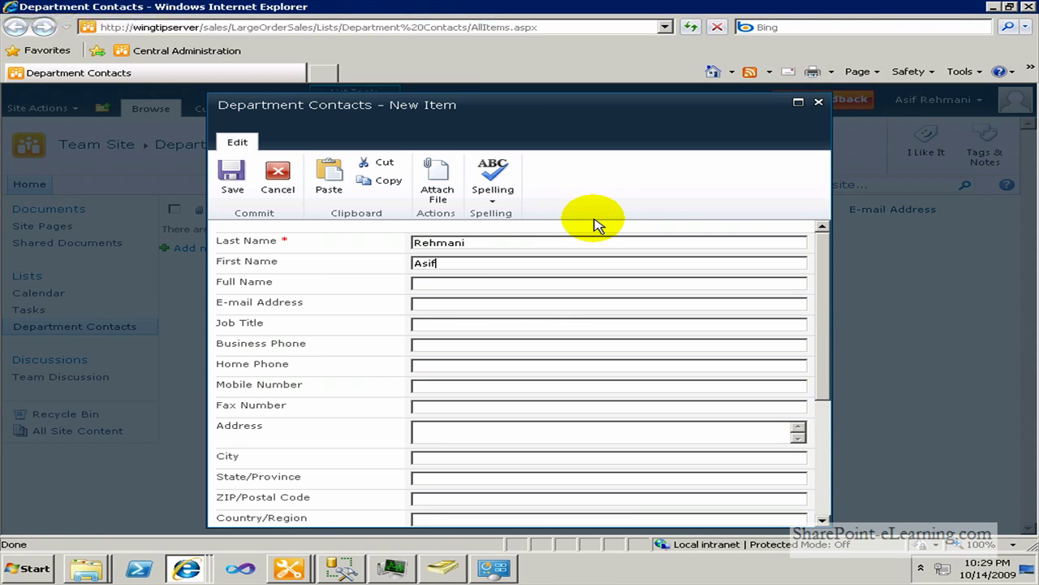
pyautogui.click(240, 185)
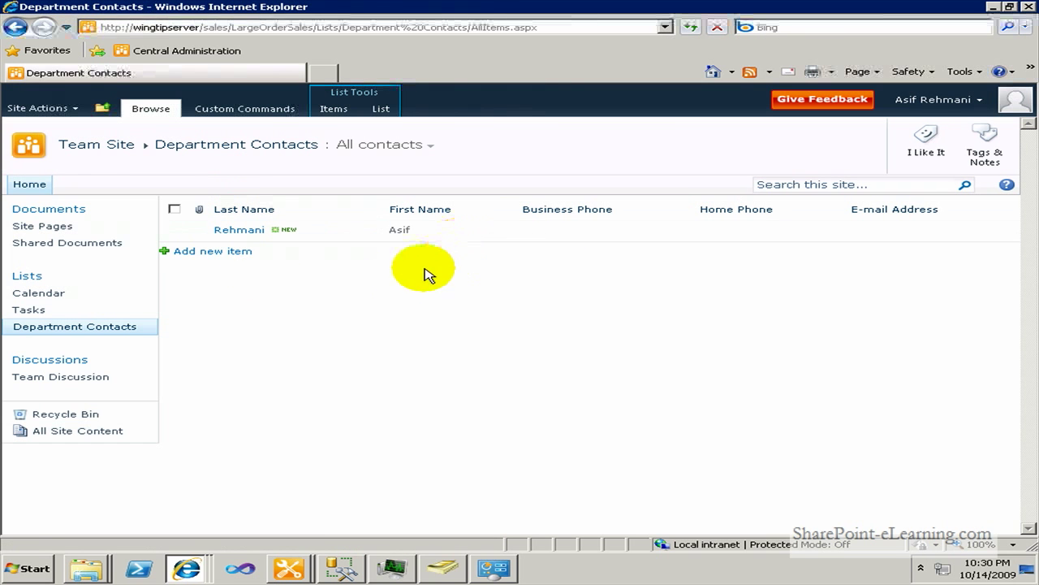
pyautogui.click(43, 228)
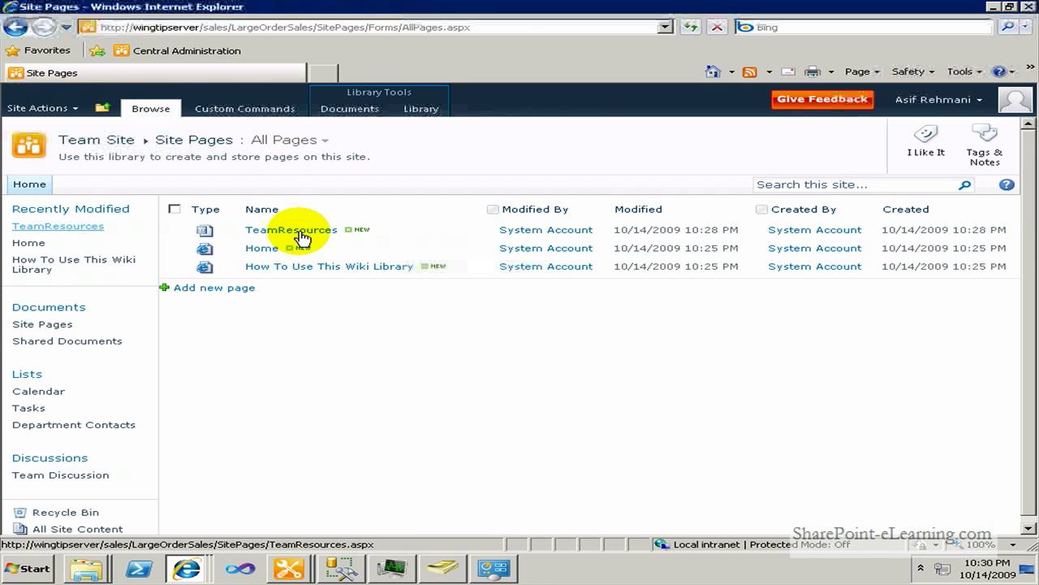
pyautogui.click(302, 236)
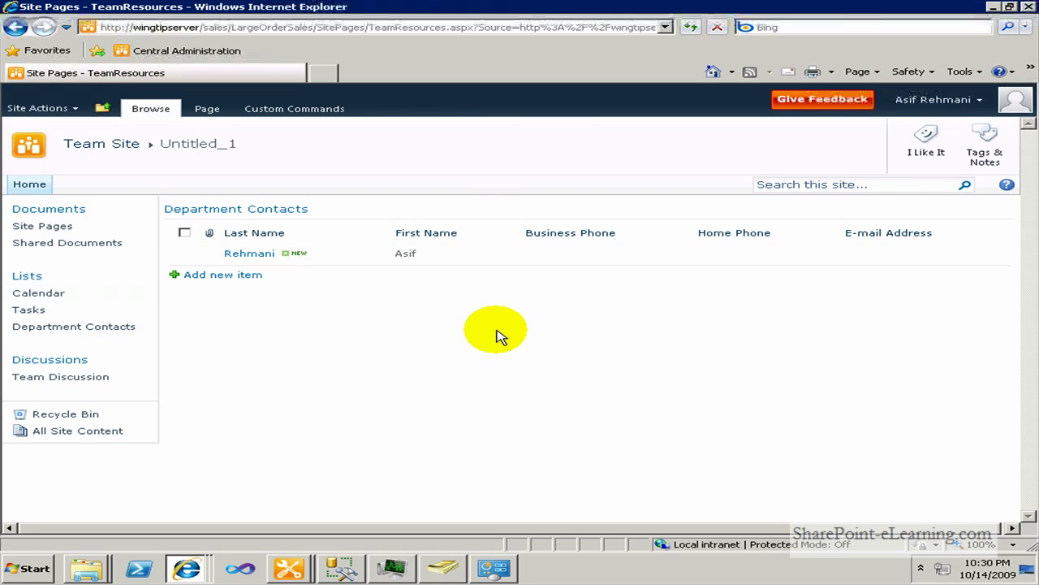
# Step: From the LargeOrderSales site settings in Designer, delete the site and confirm the permanent deletion
pyautogui.click(288, 567)
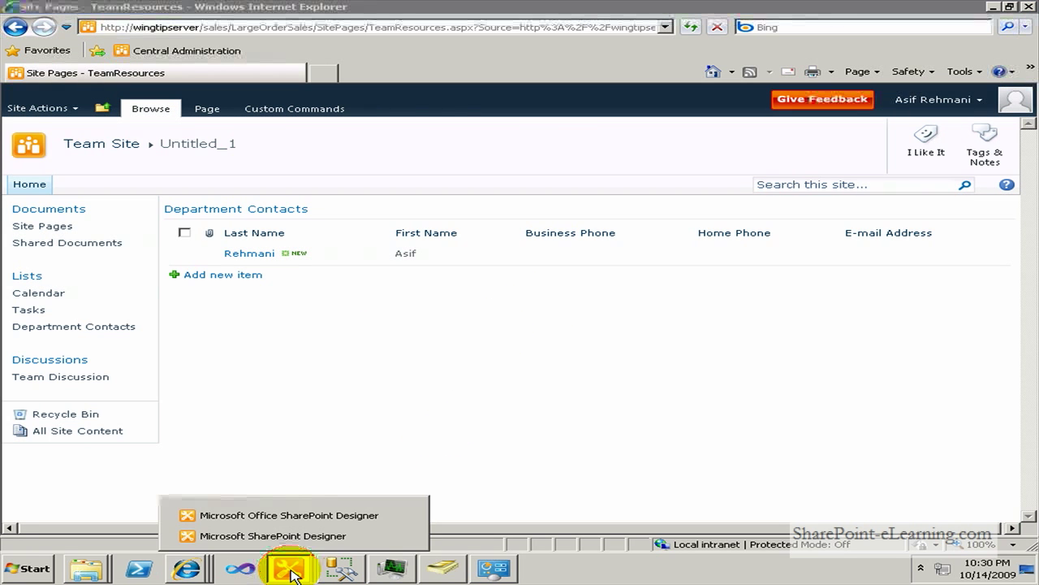
pyautogui.click(301, 539)
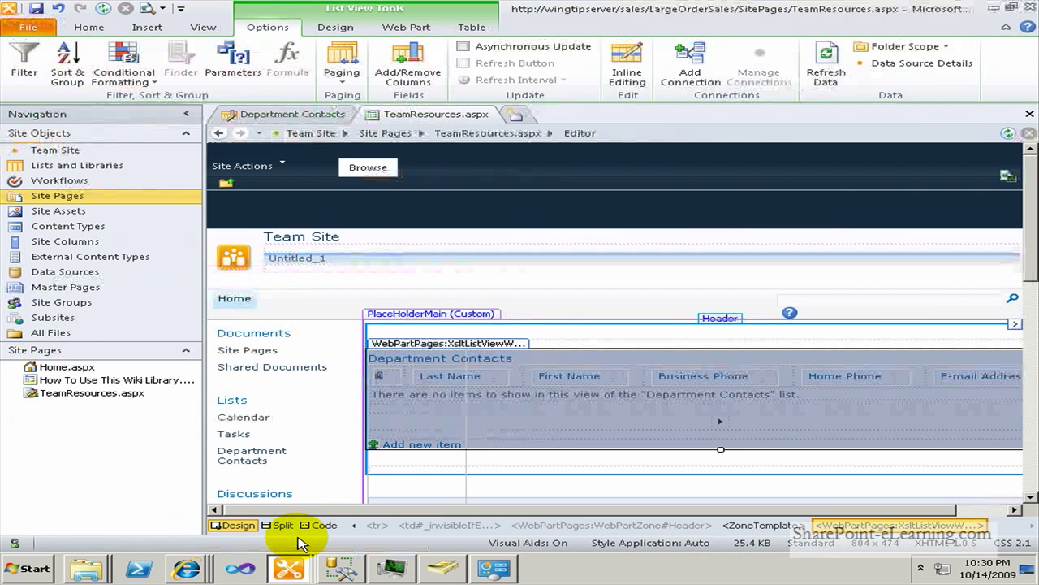
pyautogui.click(63, 154)
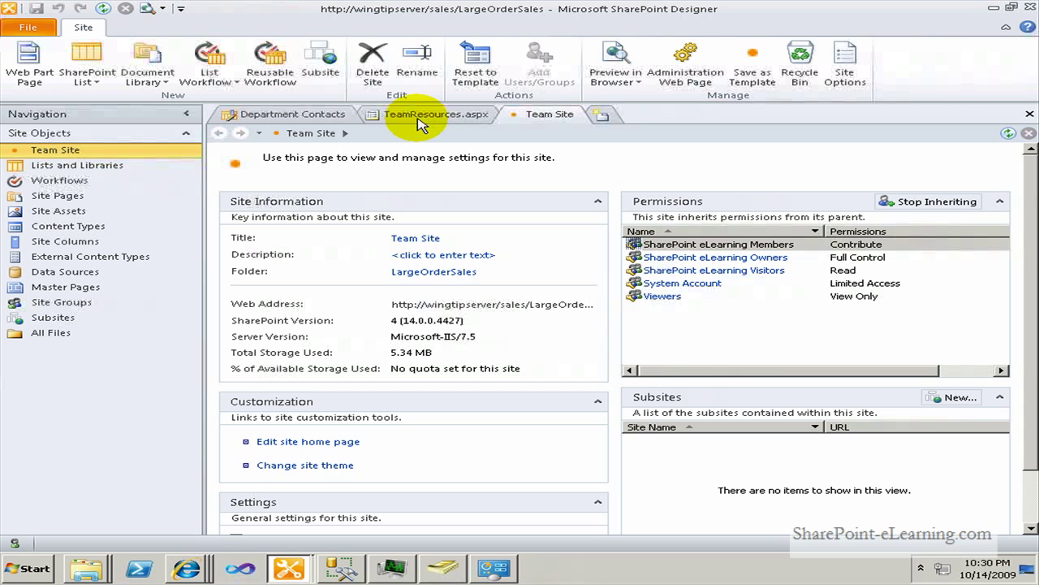
pyautogui.click(374, 79)
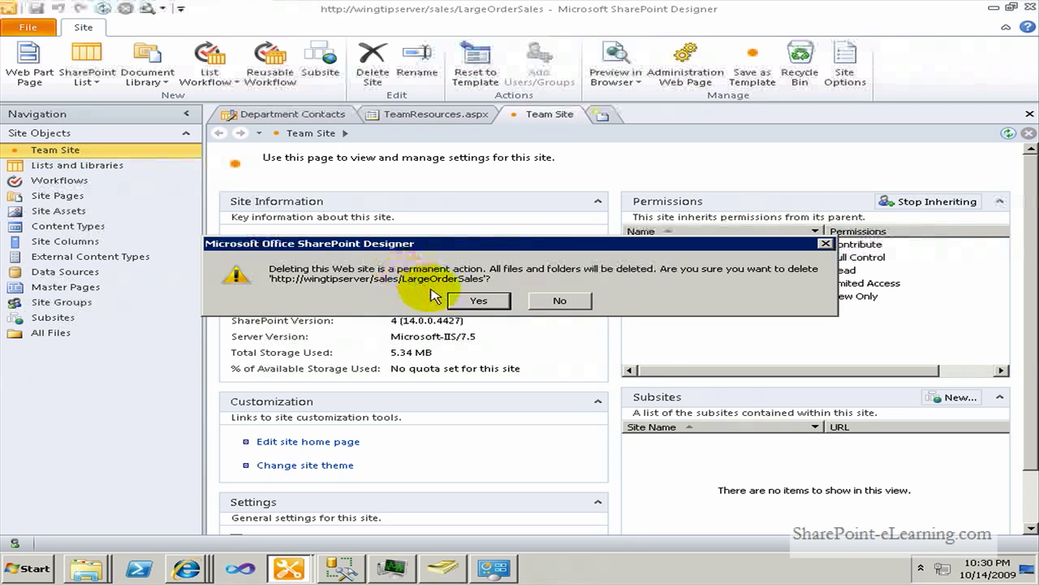
pyautogui.click(470, 302)
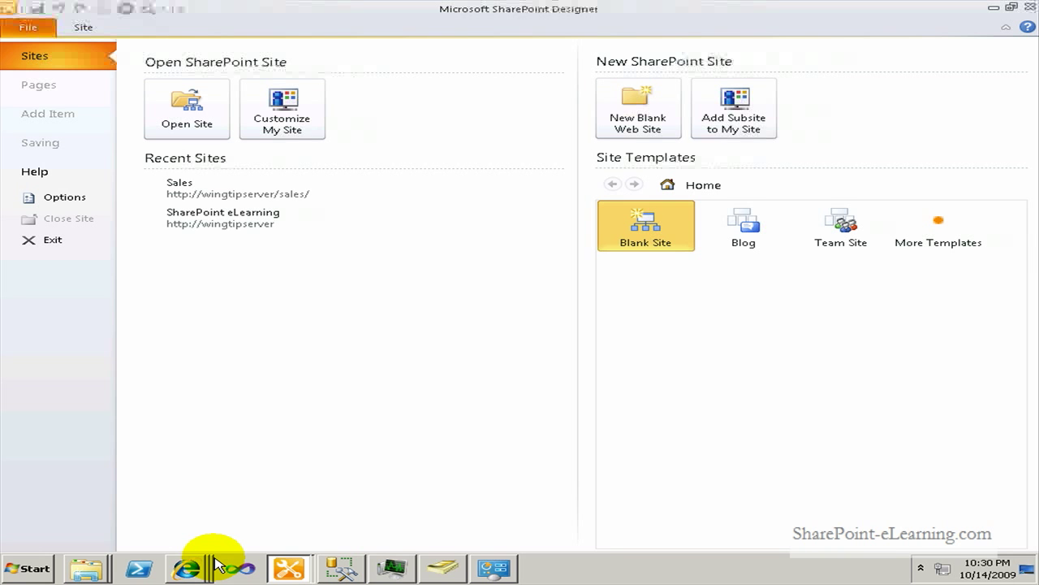
# Step: Back in the browser, try the LargeOrderSales home link from TeamResources, which returns a 404
pyautogui.click(188, 567)
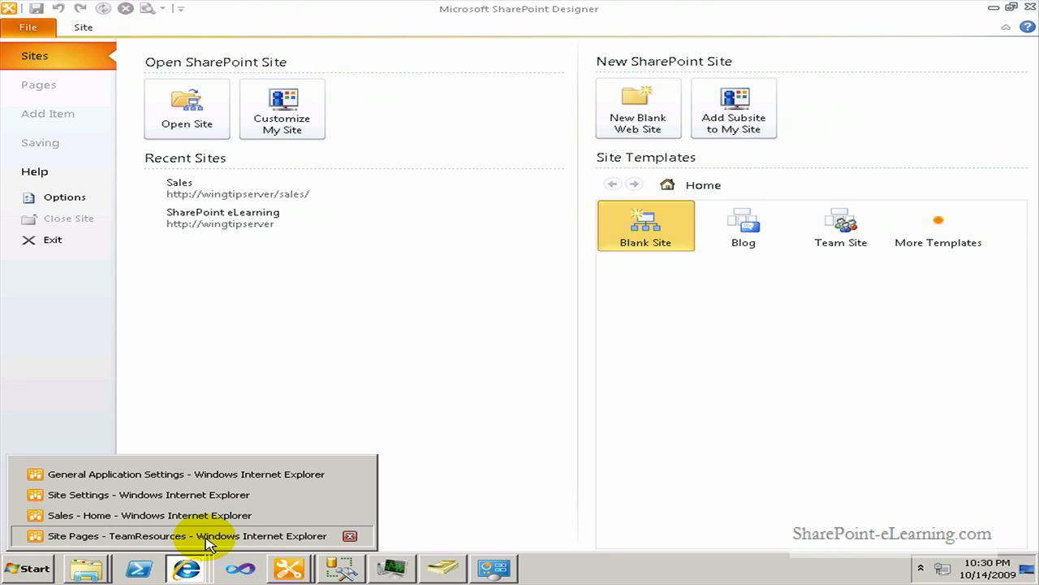
pyautogui.click(207, 537)
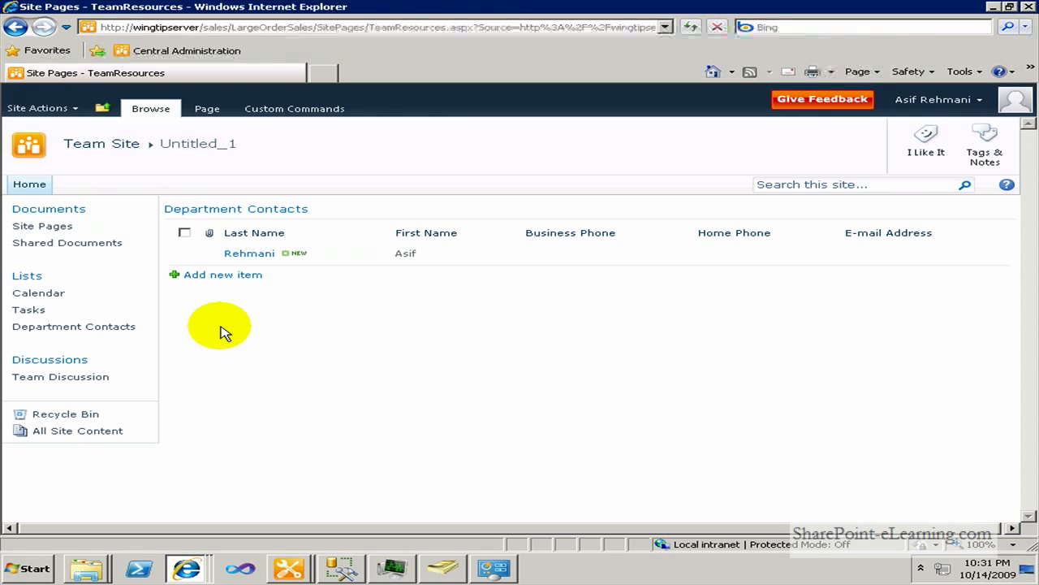
pyautogui.click(108, 143)
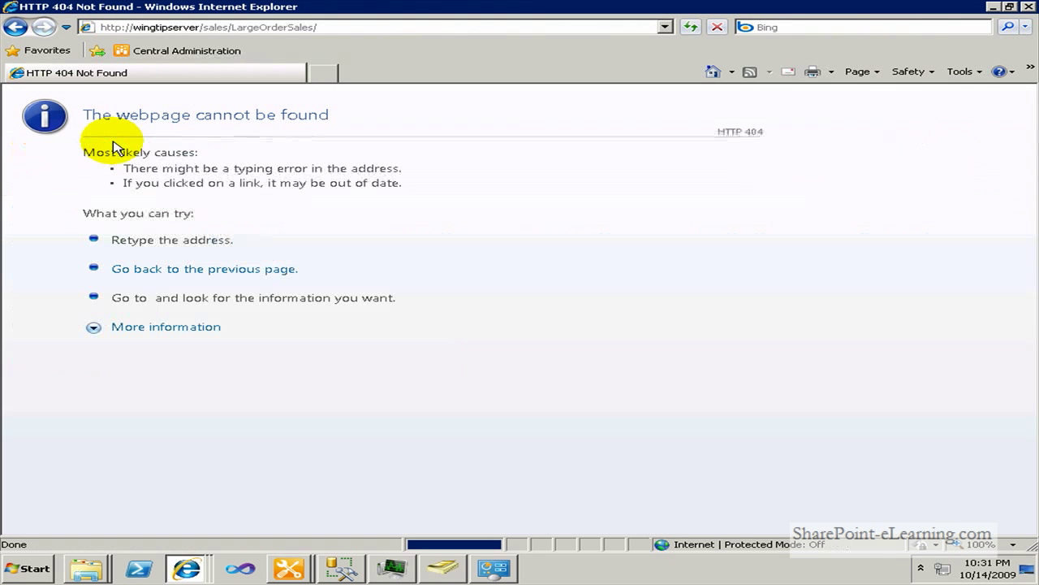
# Step: Trim LargeOrderSales from the URL and check the Sales site's All Site Content shows no subsites
pyautogui.click(233, 27)
pyautogui.doubleClick(232, 27)
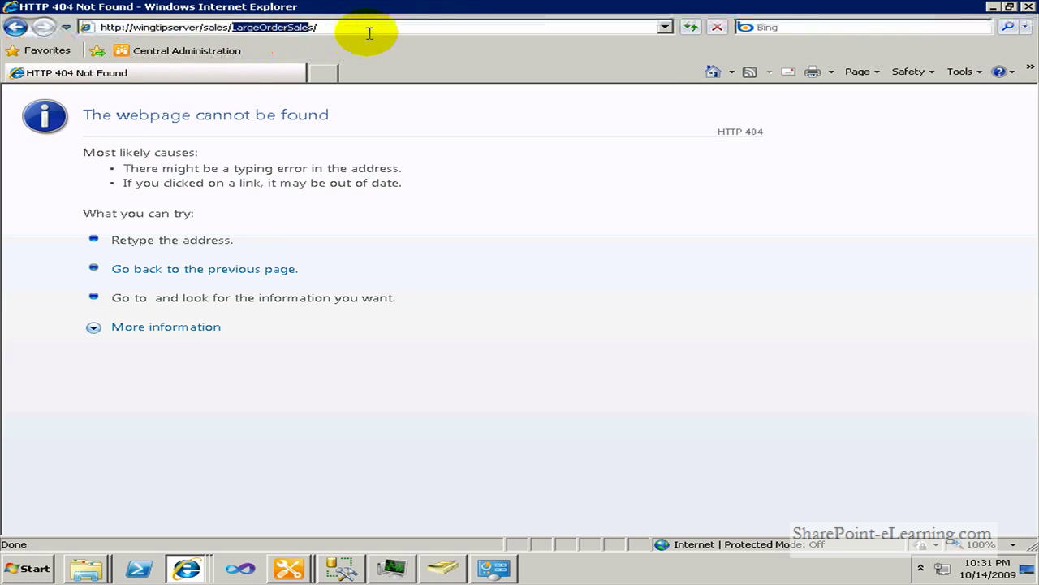
pyautogui.press('BackSpace')
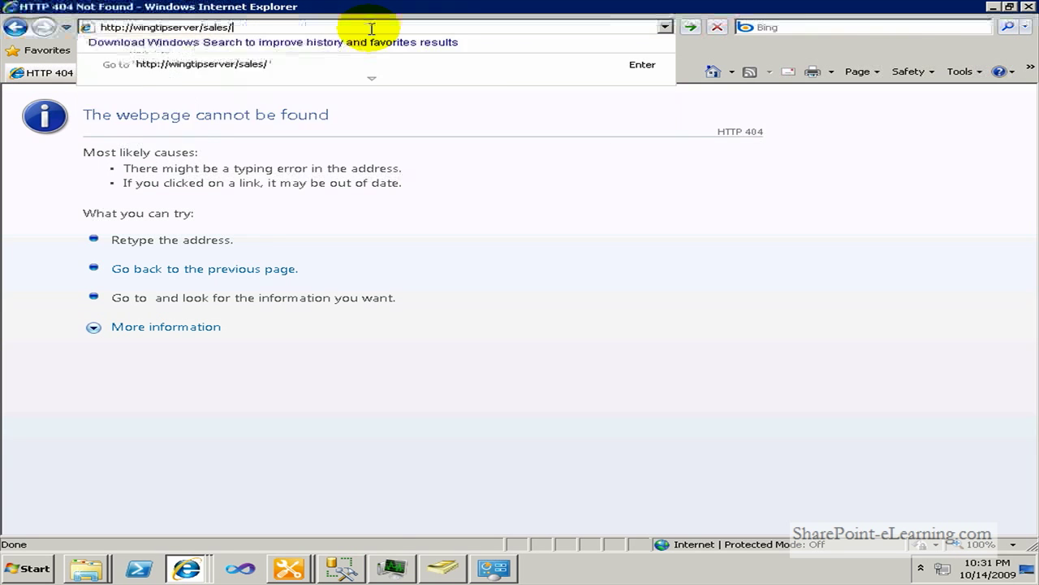
pyautogui.press('Return')
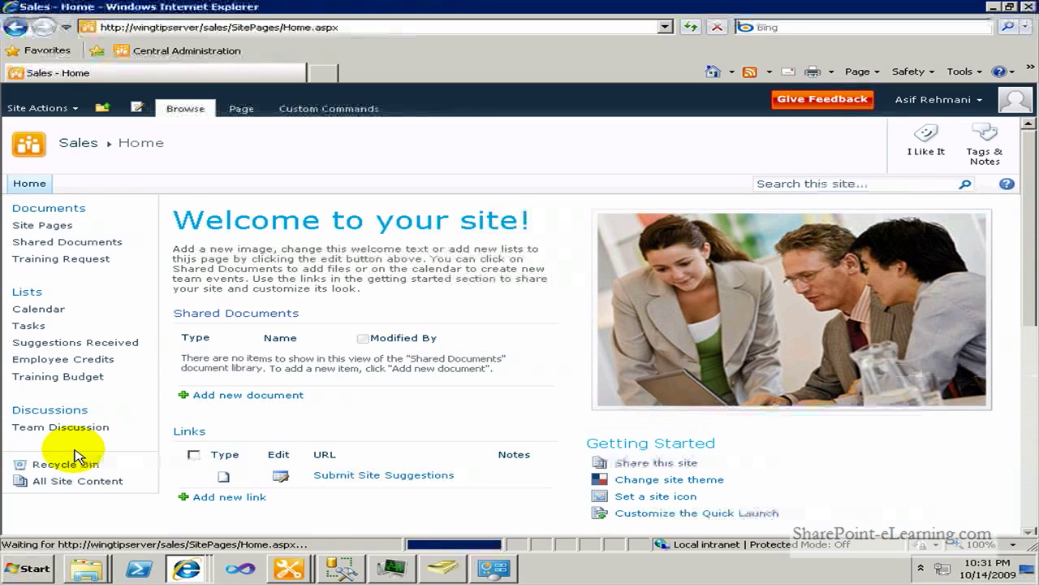
pyautogui.click(76, 480)
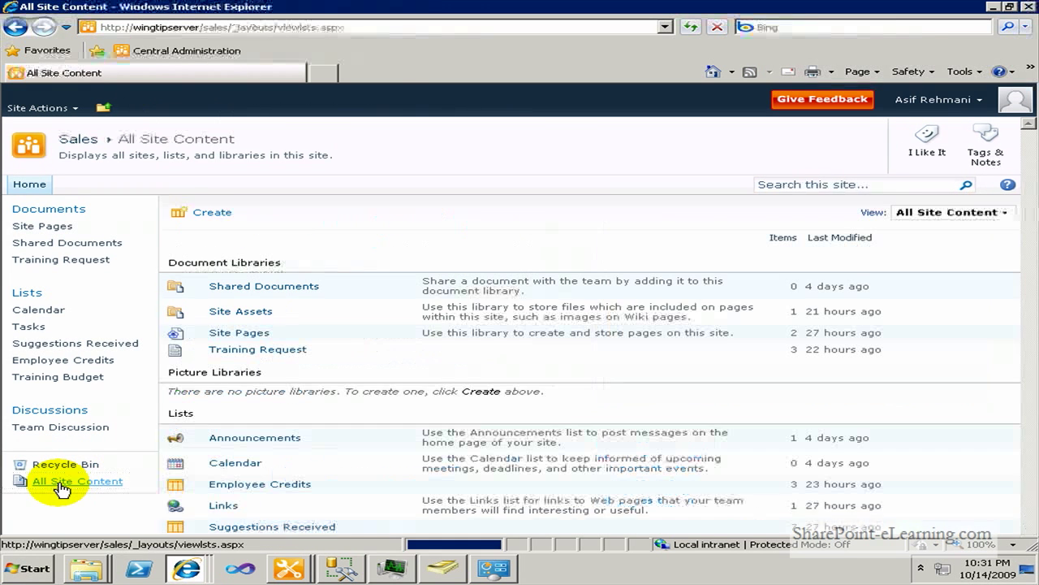
pyautogui.click(1030, 487)
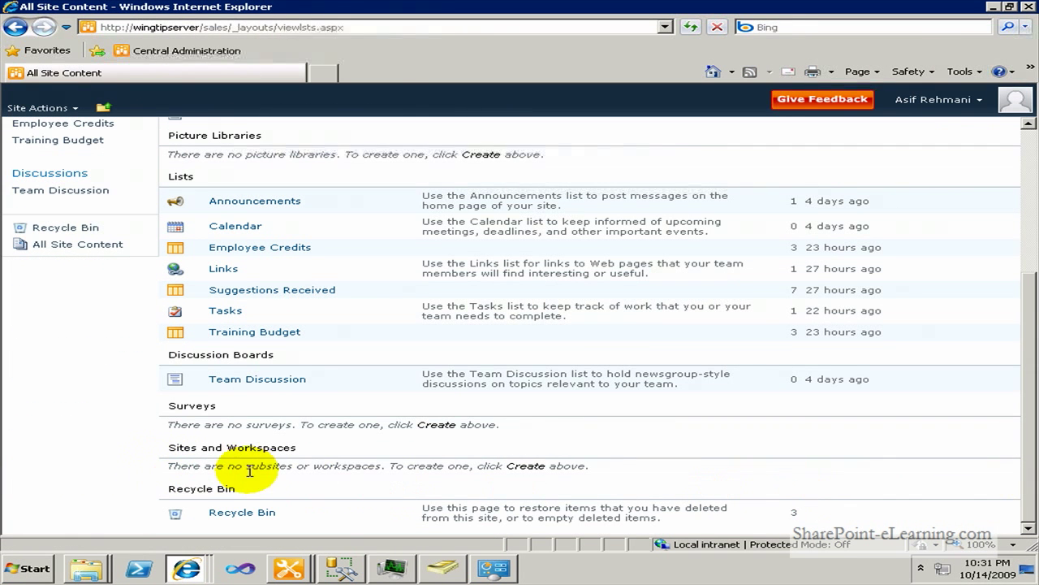